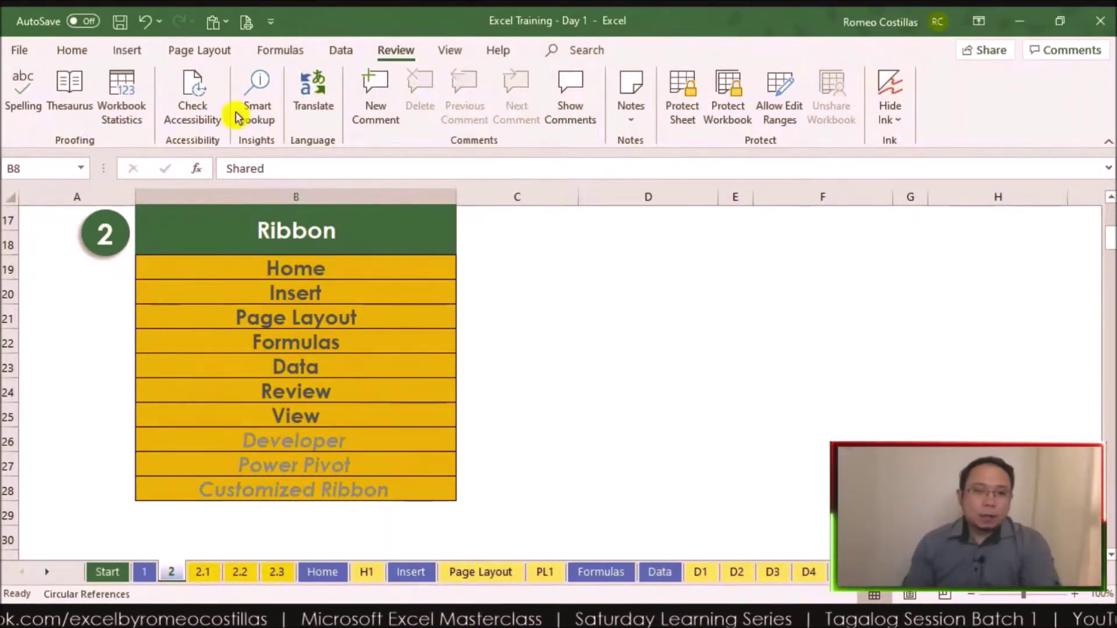
# Browse the Home, Insert and Page Layout ribbon tabs in turn.
pyautogui.click(72, 51)
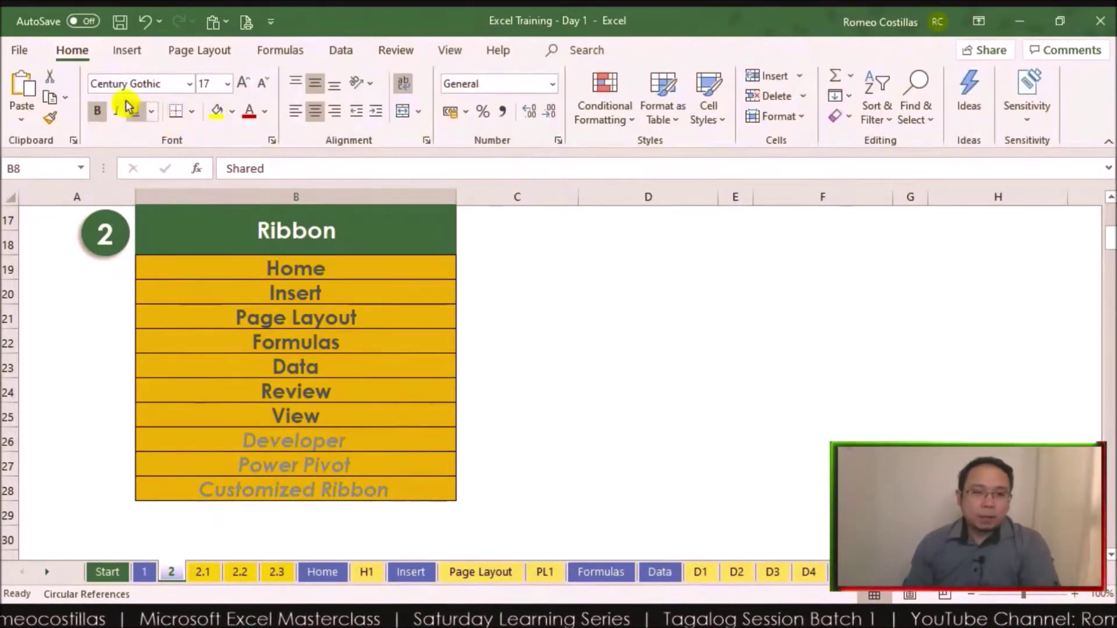
pyautogui.click(137, 53)
pyautogui.click(200, 51)
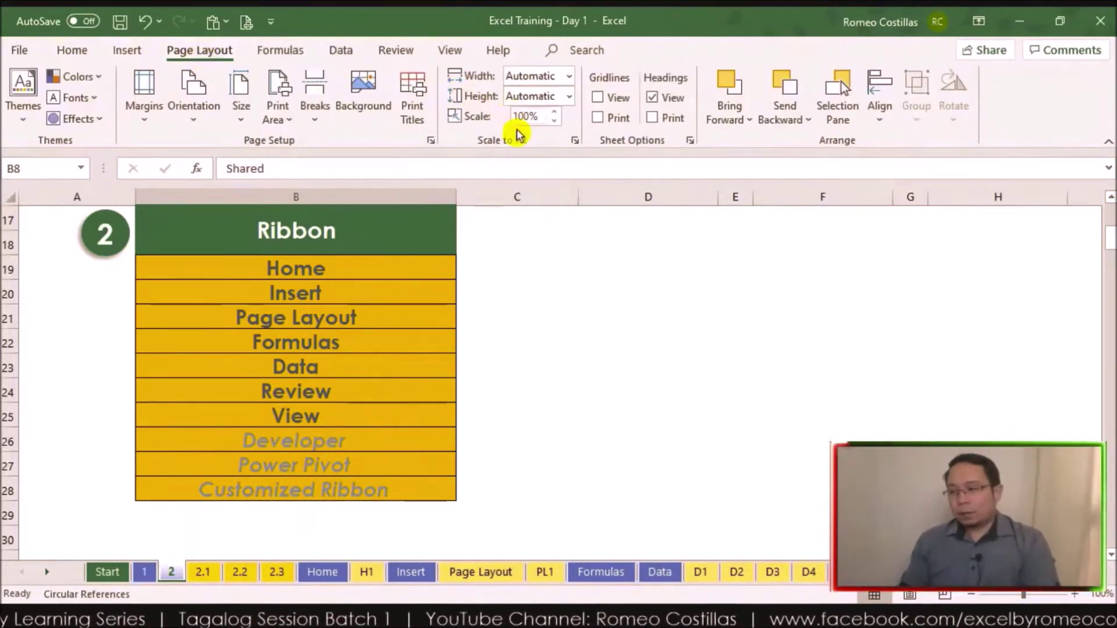
# Select the standard tab names Home through View, then the Developer entry on the Ribbon sheet.
pyautogui.moveTo(373, 268); pyautogui.dragTo(385, 408)
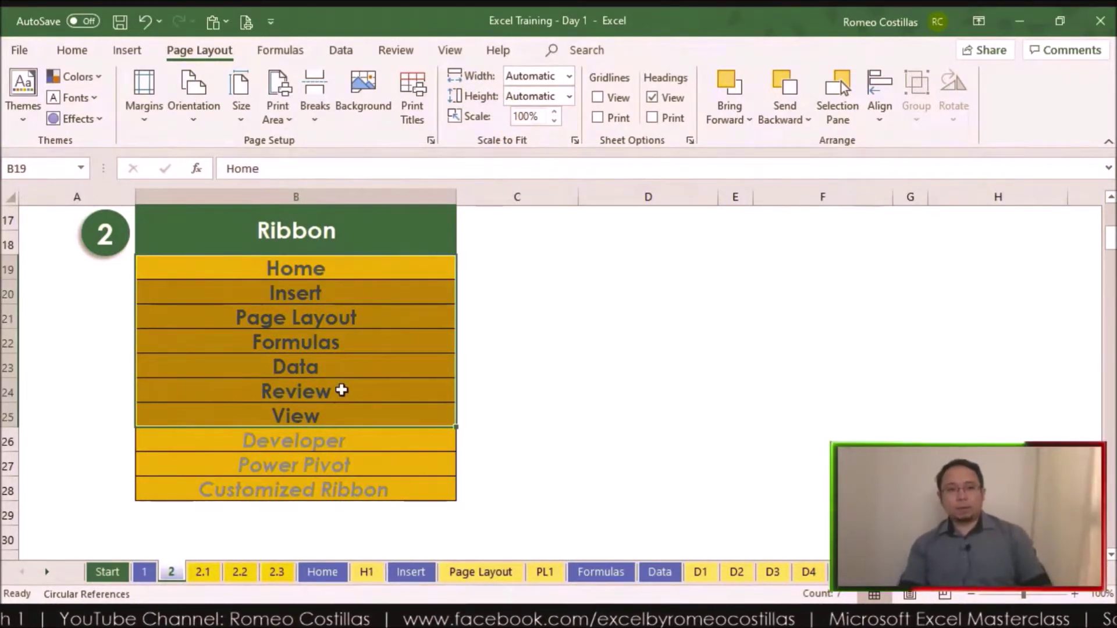
pyautogui.scroll(-1, 384, 352)
pyautogui.scroll(1, 384, 353)
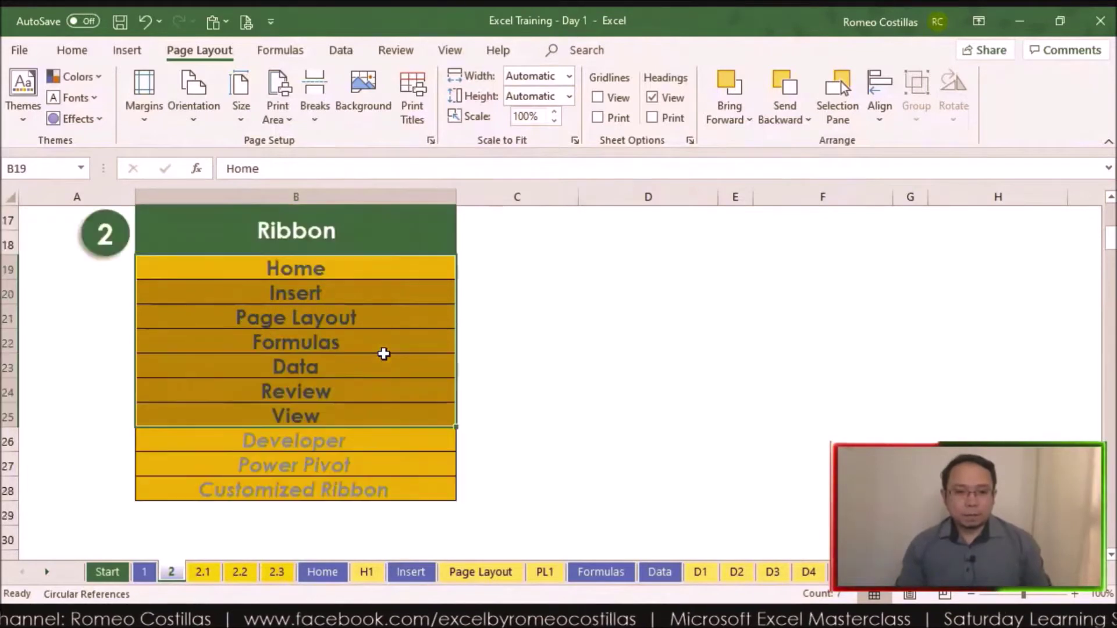
pyautogui.click(361, 442)
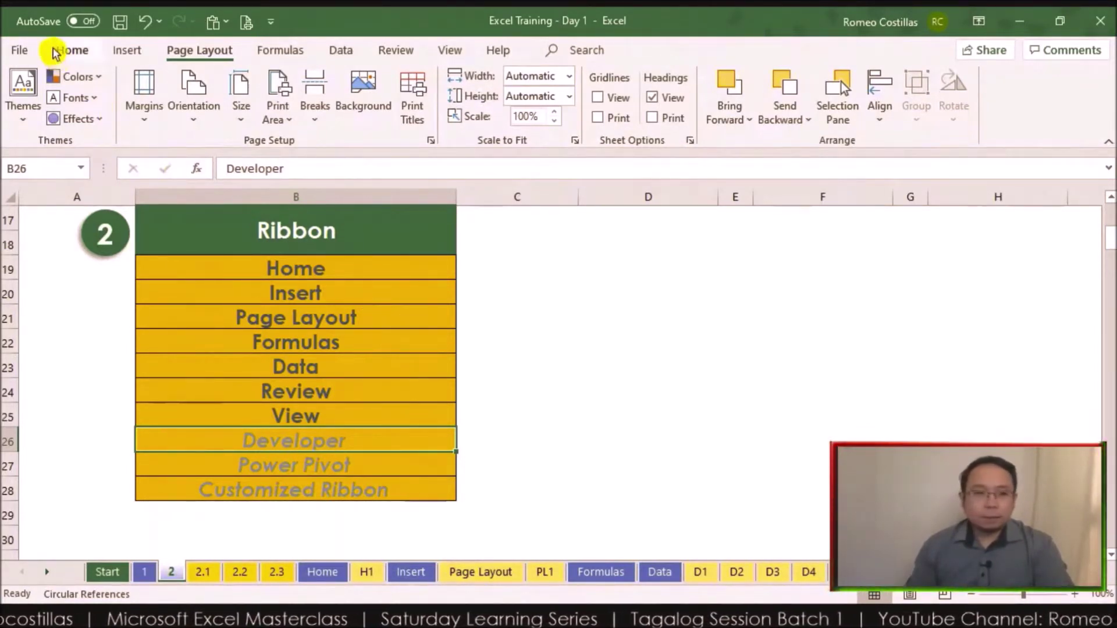
# Tick Developer under Main Tabs in Excel Options' Customize Ribbon and apply it.
pyautogui.click(19, 50)
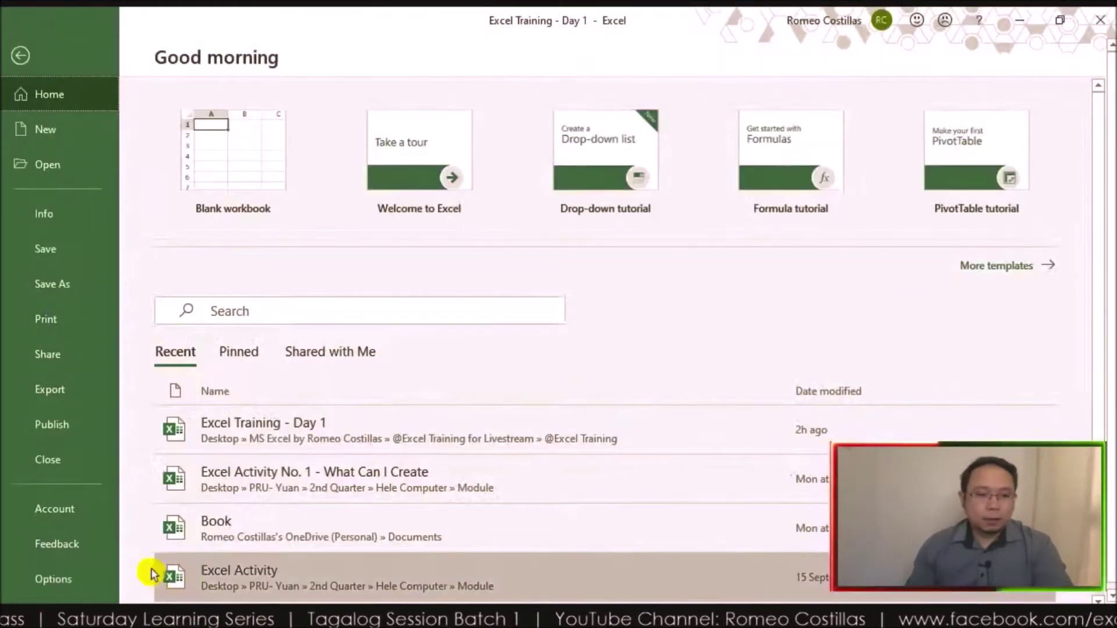
pyautogui.click(90, 574)
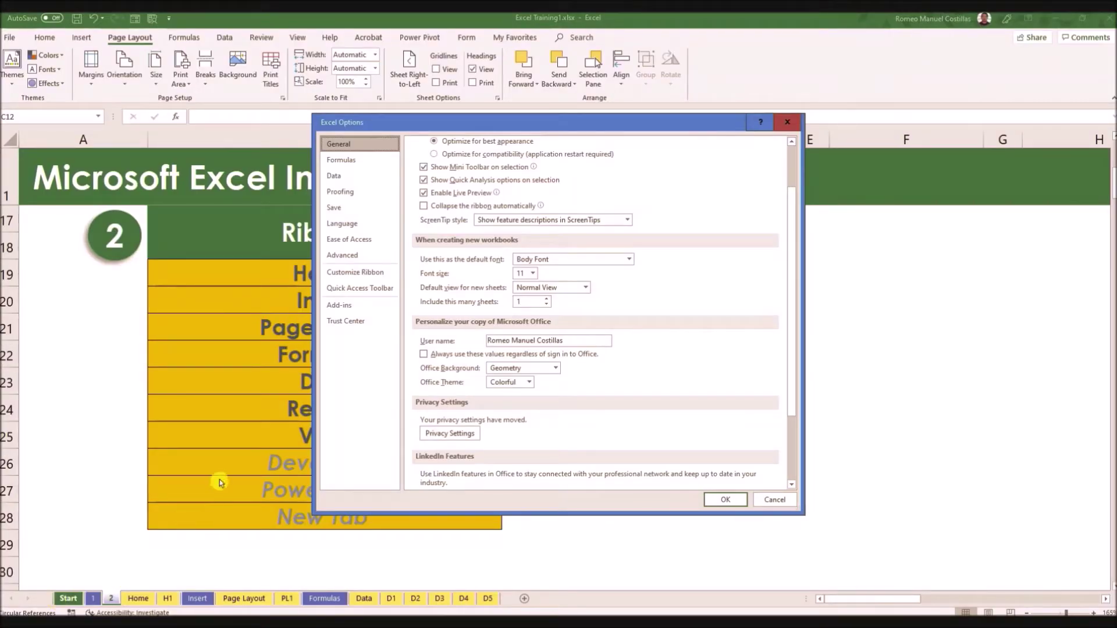
pyautogui.click(345, 278)
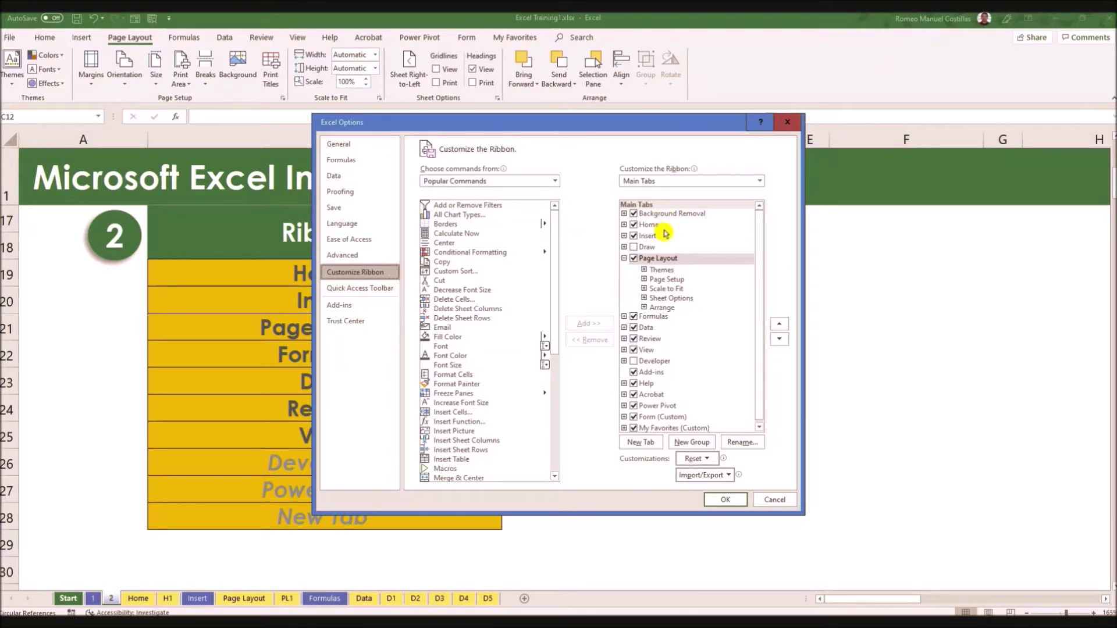
pyautogui.click(633, 361)
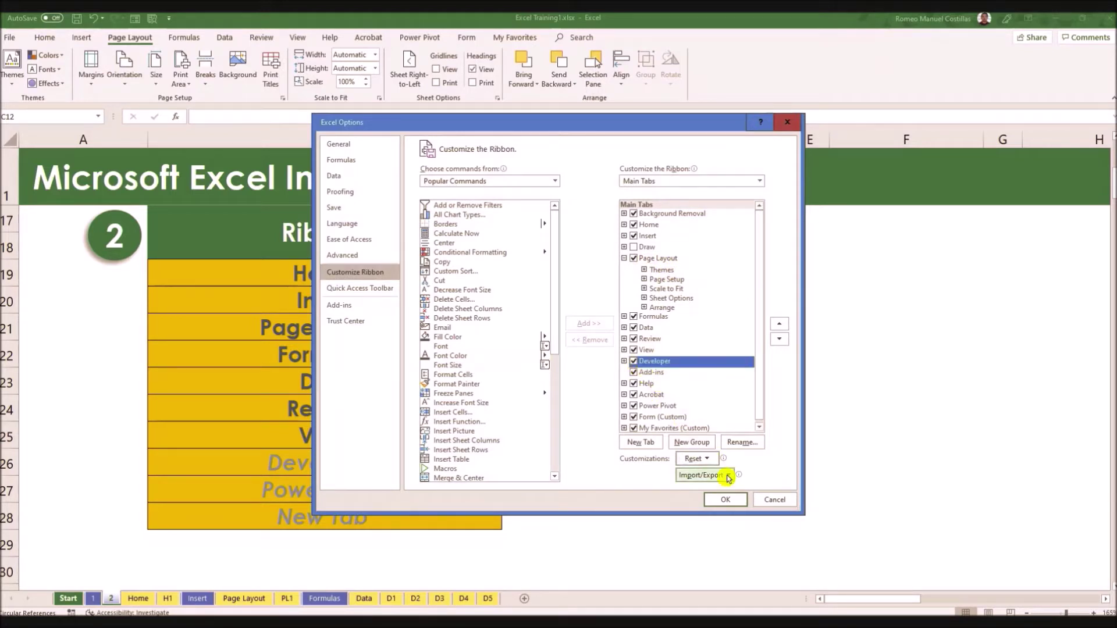
pyautogui.click(725, 499)
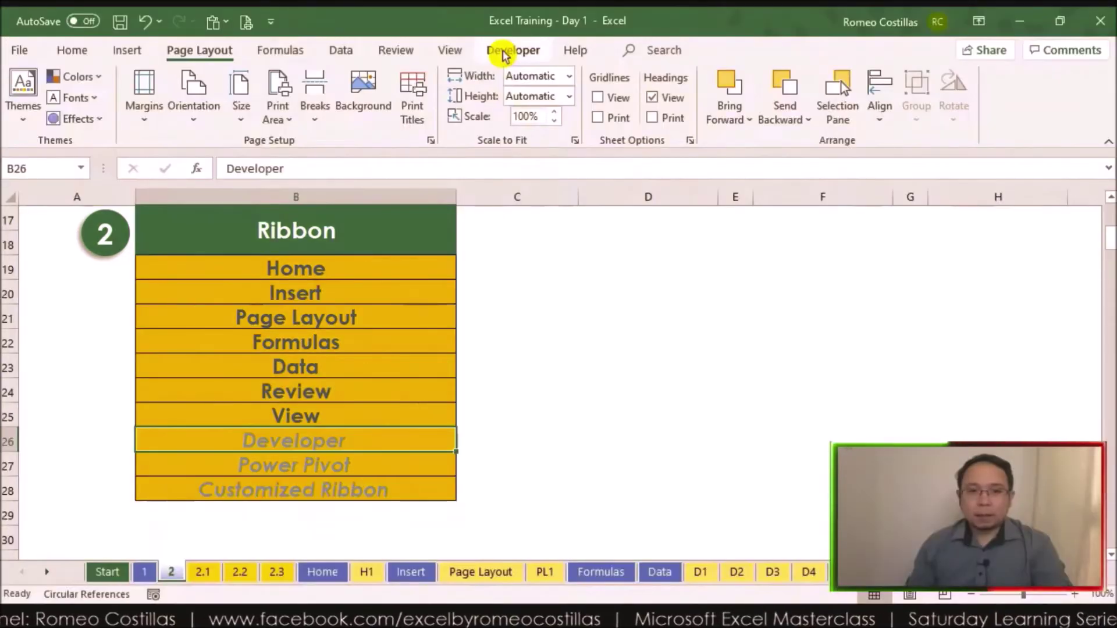
# Show the Developer tab's Code, Add-ins, Controls and XML groups, then select the Power Pivot list entry.
pyautogui.click(503, 51)
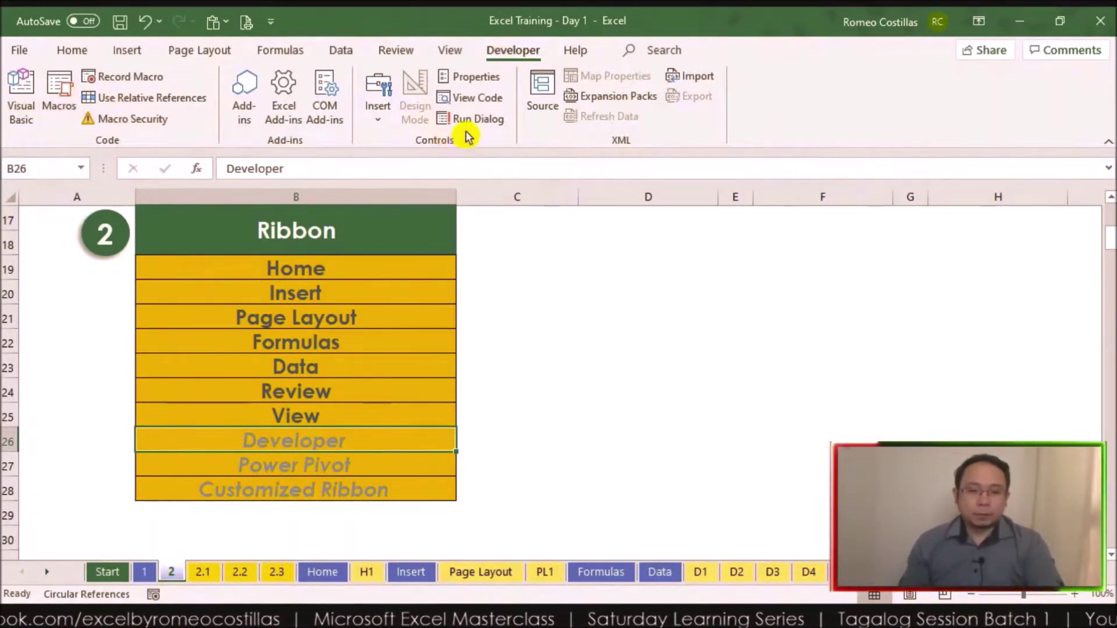
pyautogui.click(396, 469)
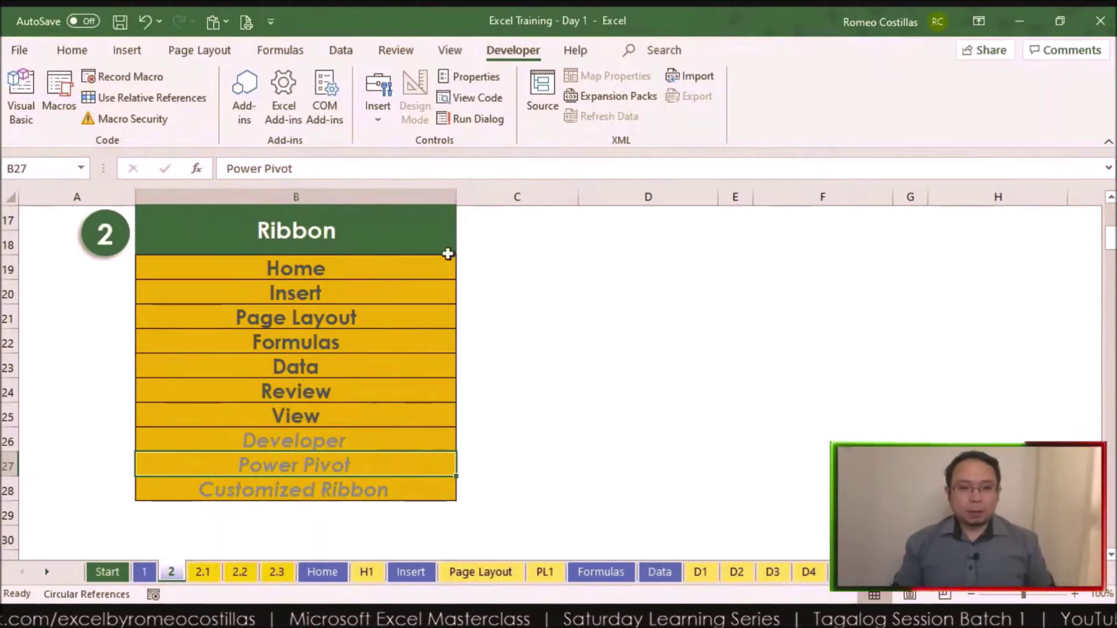
# Open File backstage, return to the worksheet, then reopen backstage's Home page.
pyautogui.click(20, 50)
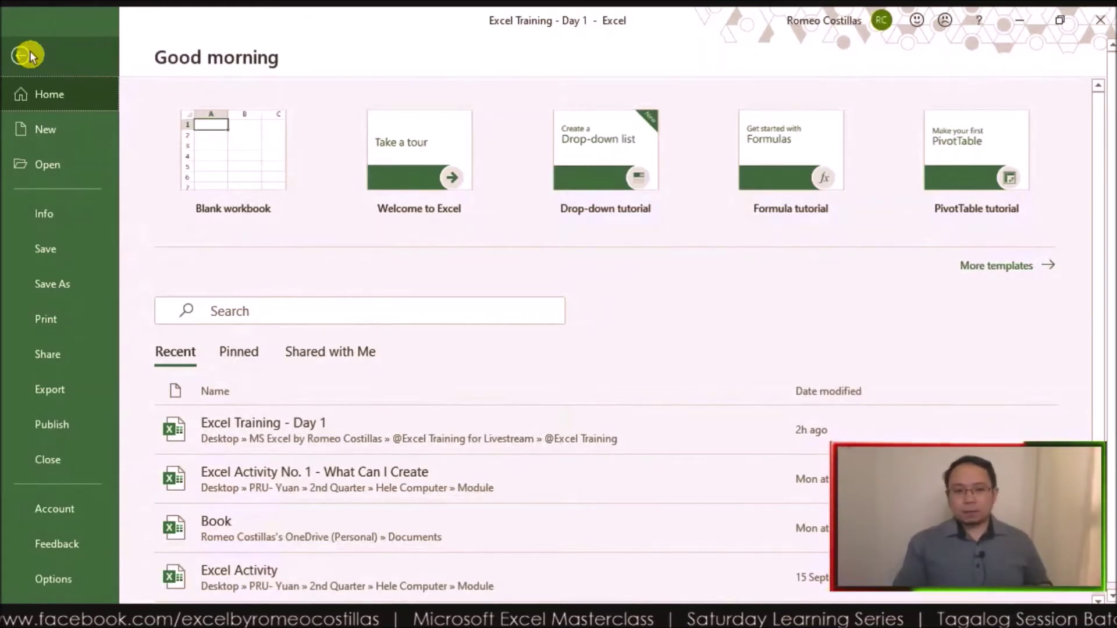
pyautogui.click(22, 56)
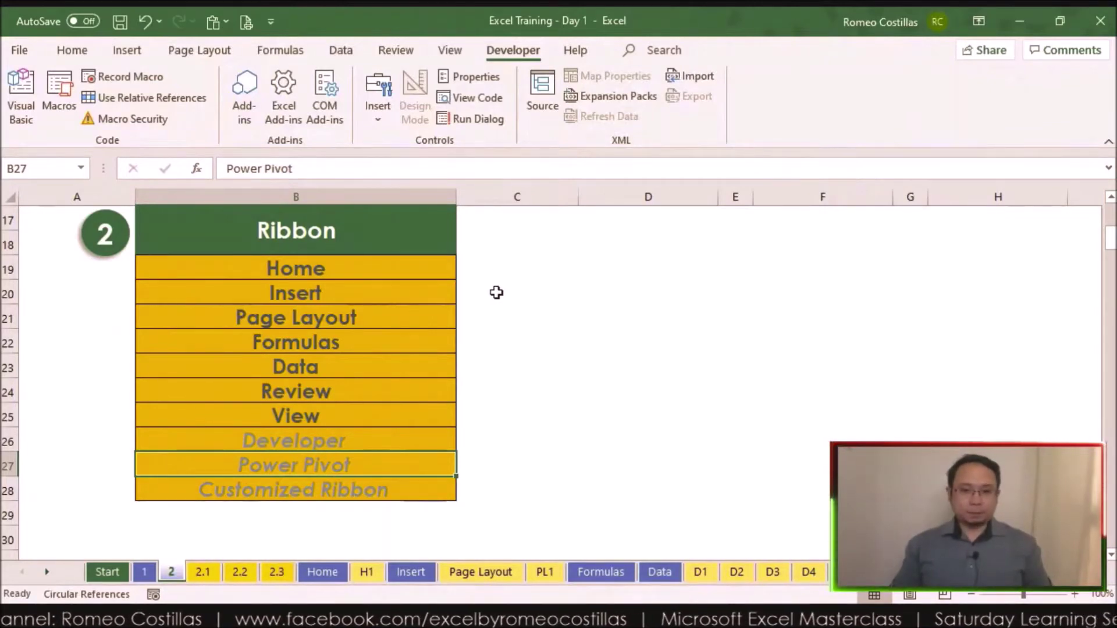
pyautogui.click(20, 51)
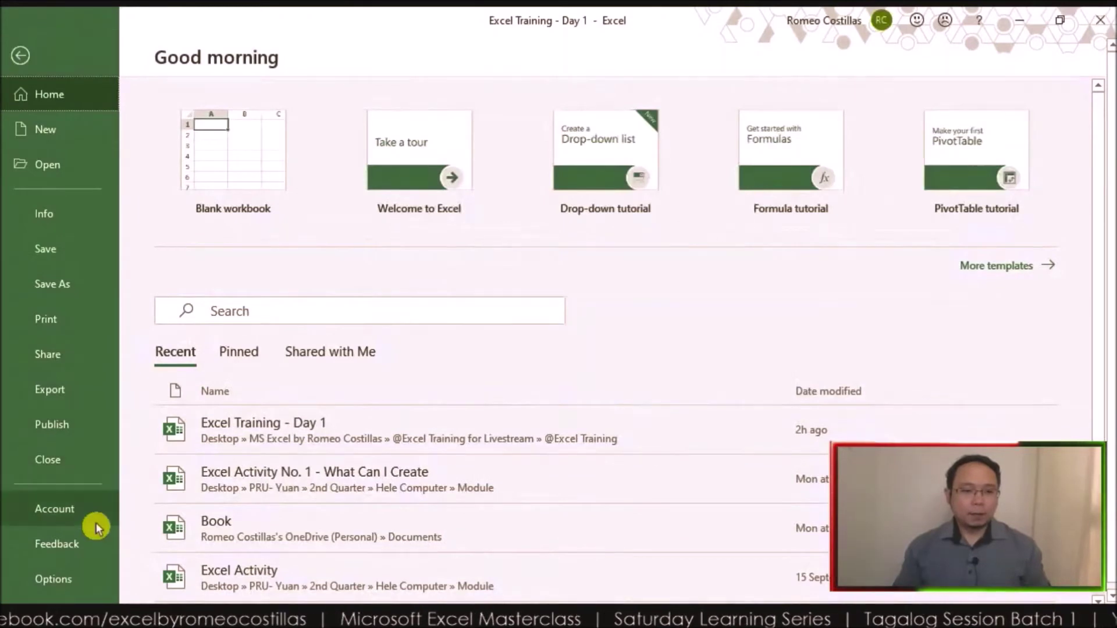
# In Excel Options Add-ins, set Manage to COM Add-ins and open the COM add-ins list.
pyautogui.click(92, 576)
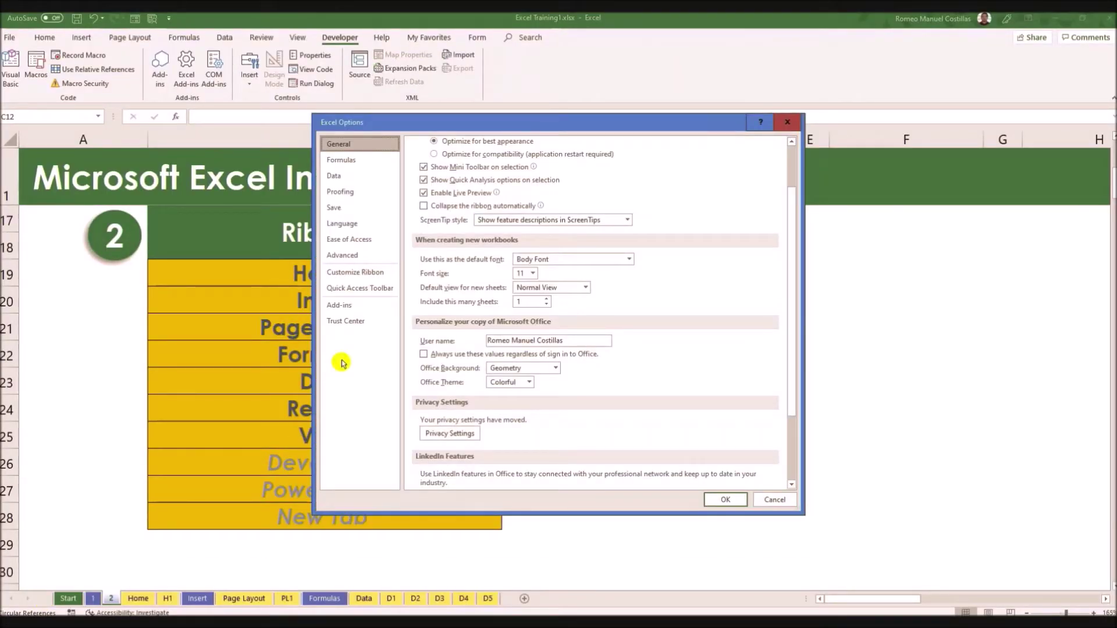
pyautogui.click(361, 306)
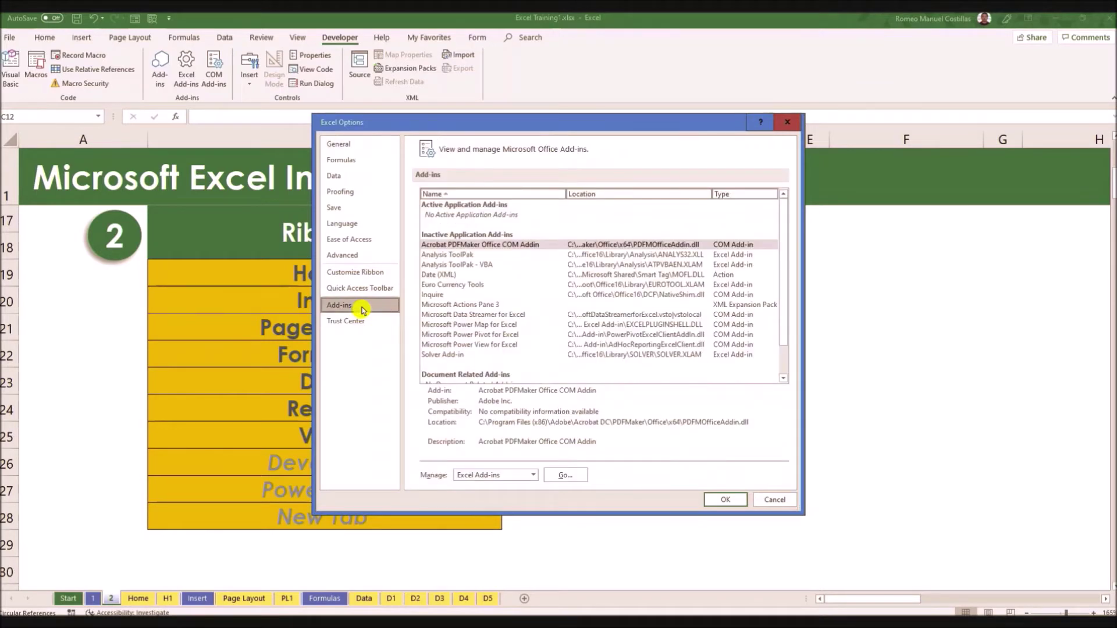
pyautogui.click(532, 476)
pyautogui.click(523, 498)
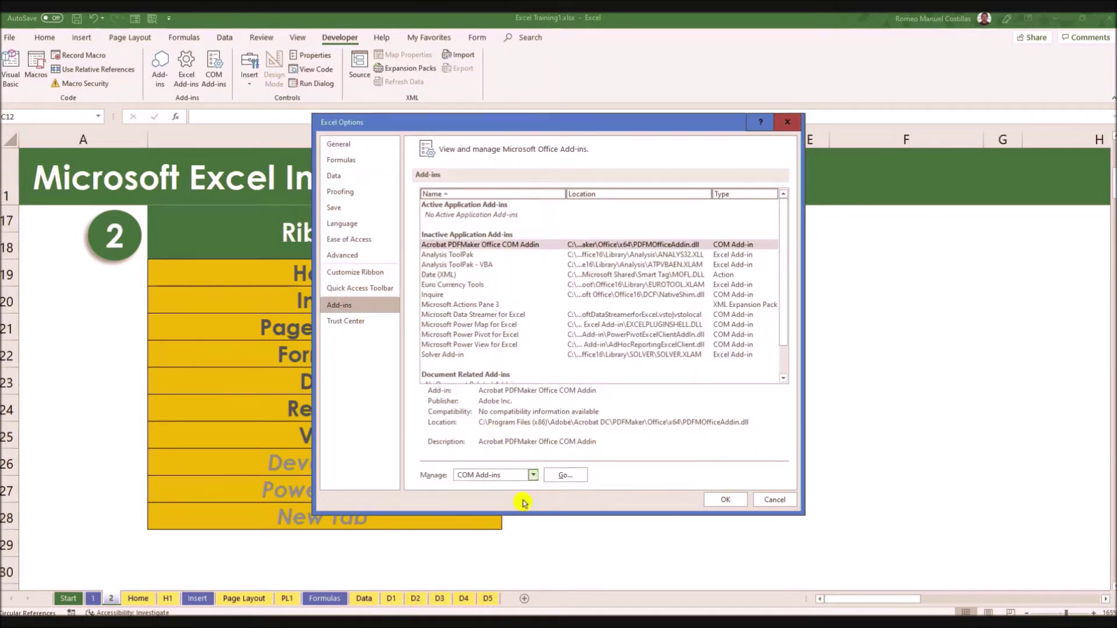
pyautogui.click(565, 476)
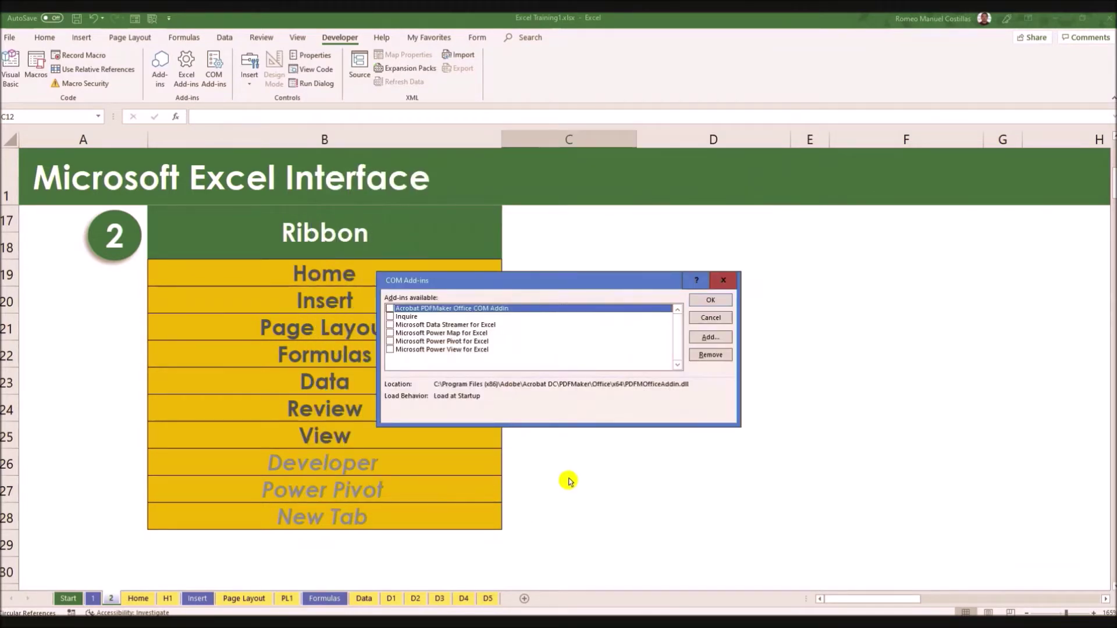
# Enable Microsoft Power Pivot and Power View for Excel, then view the Power Pivot tab.
pyautogui.click(392, 343)
pyautogui.click(390, 342)
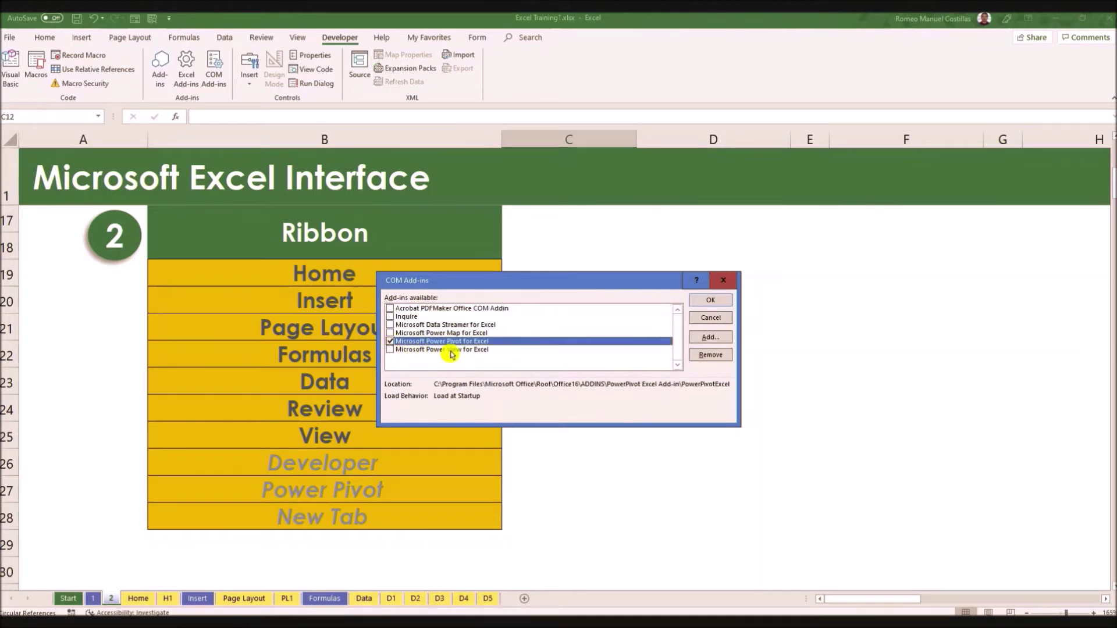
pyautogui.click(391, 350)
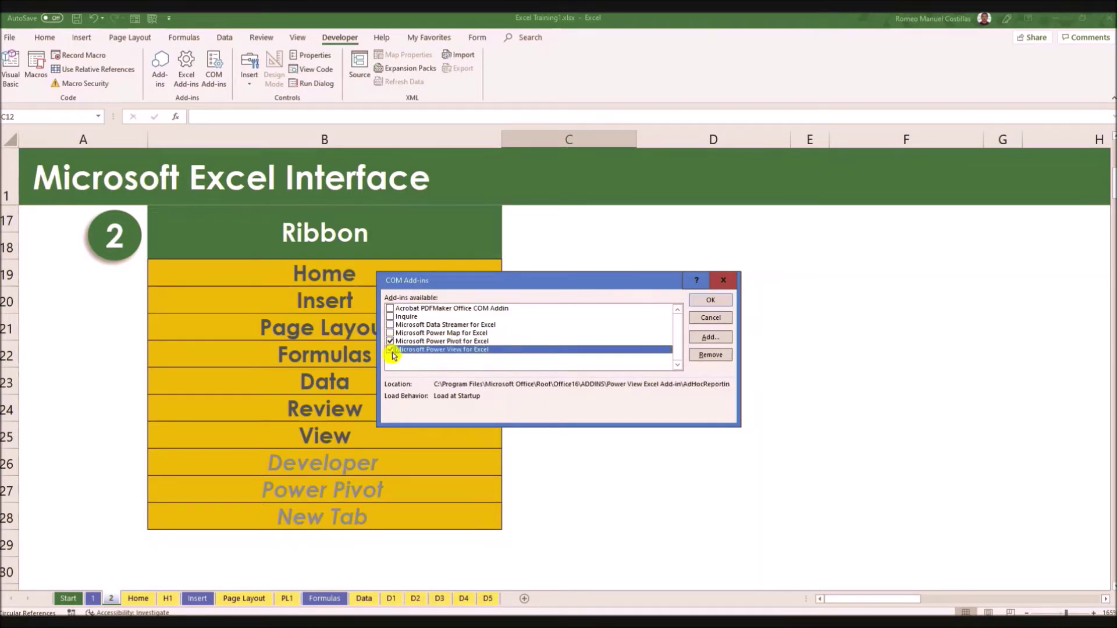
pyautogui.click(709, 301)
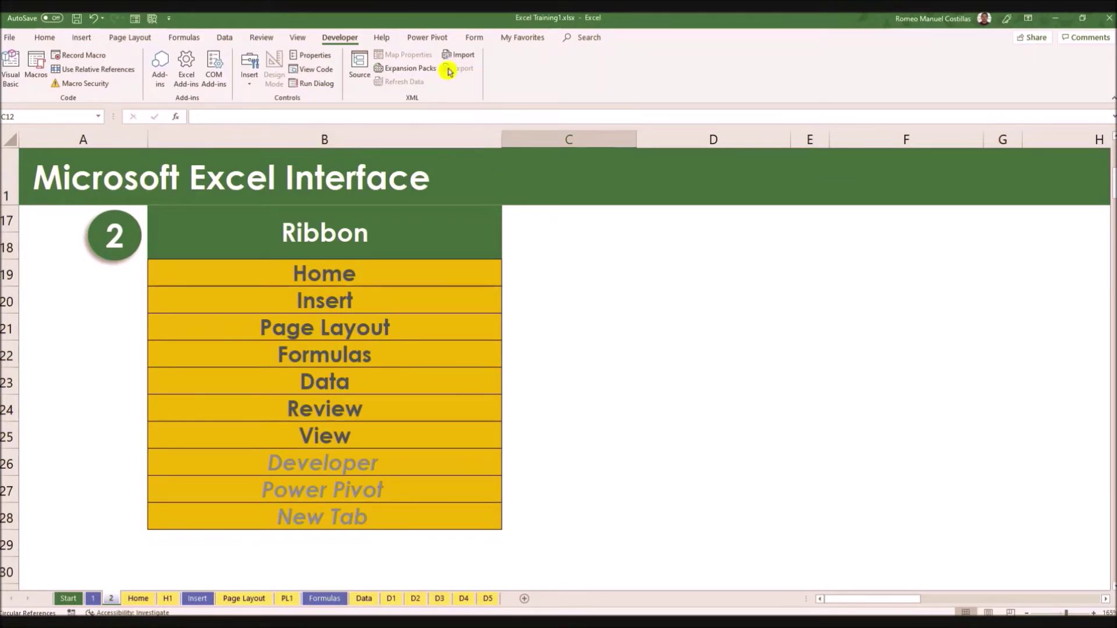
pyautogui.click(430, 38)
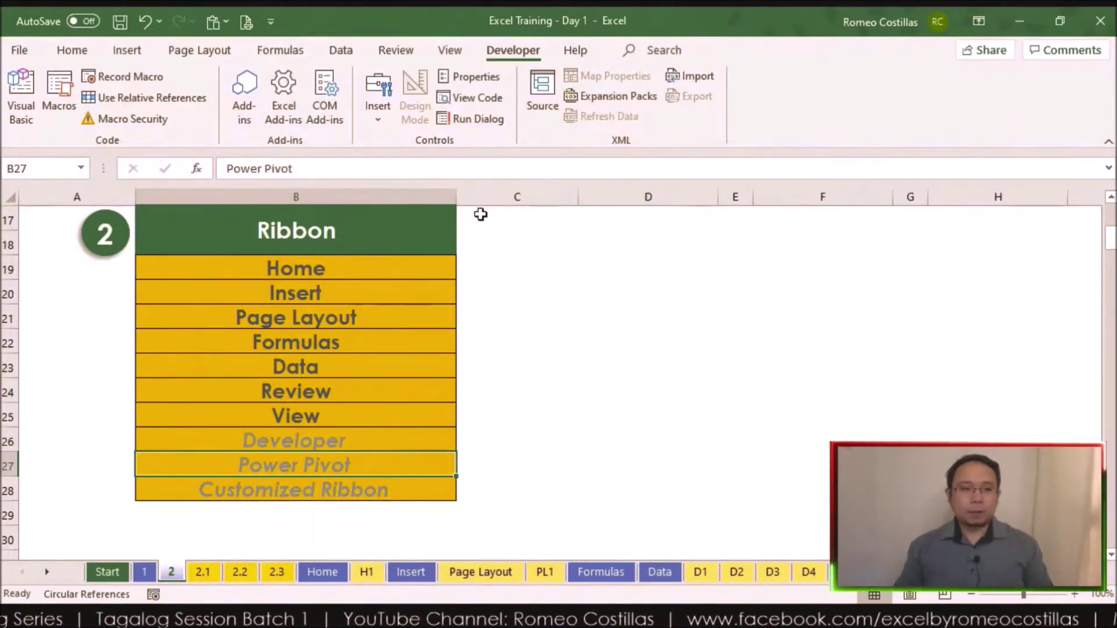
pyautogui.click(17, 50)
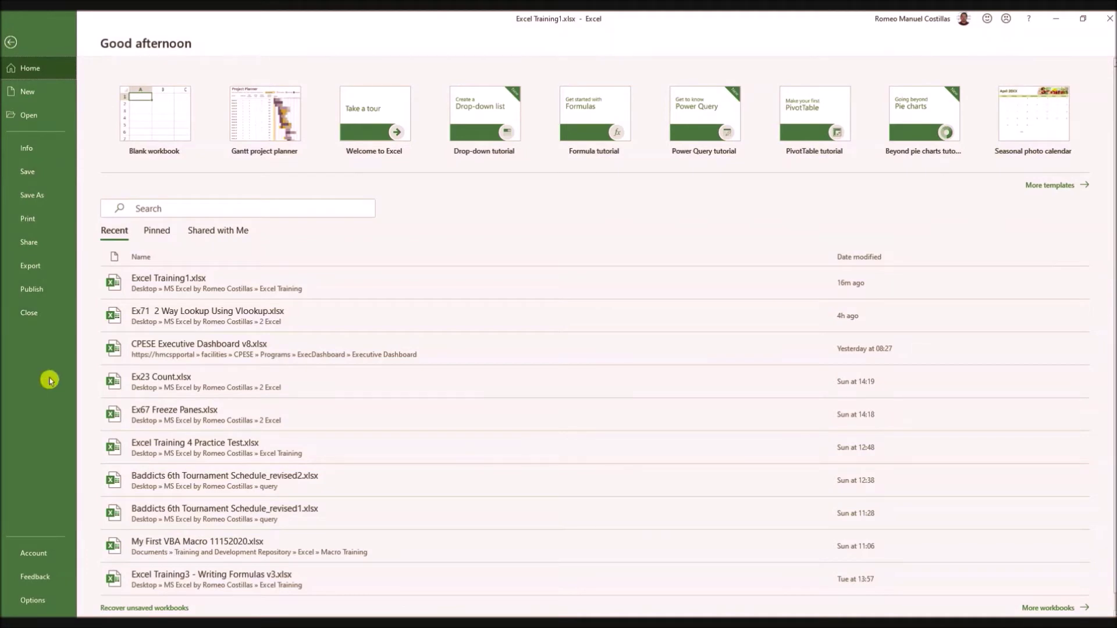
# Add a new custom tab with a new group in Customize Ribbon settings.
pyautogui.click(40, 600)
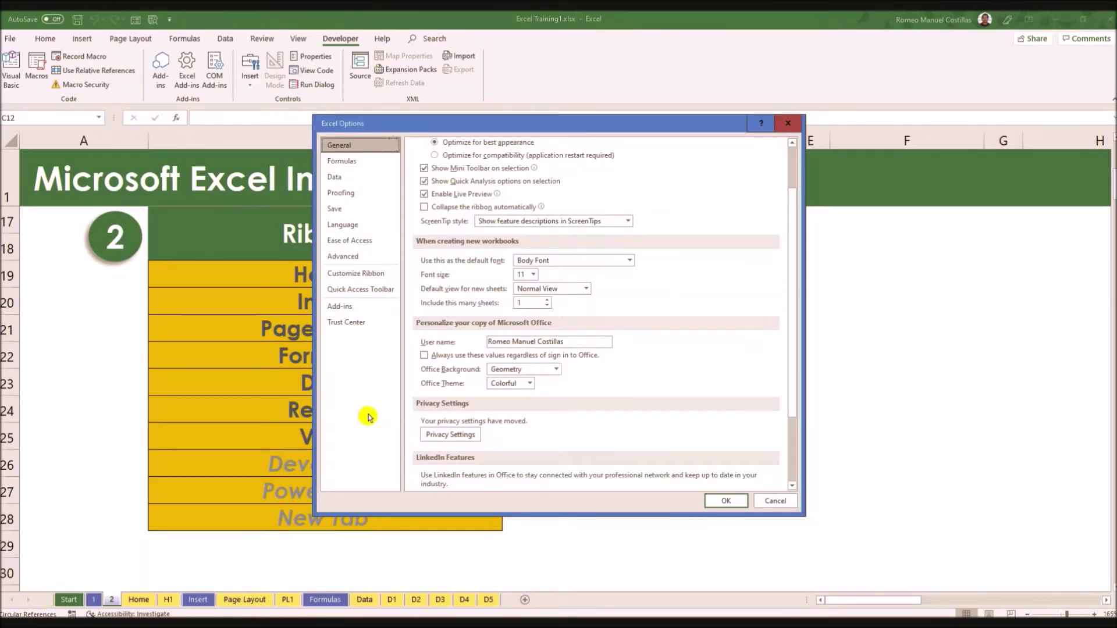
pyautogui.click(377, 279)
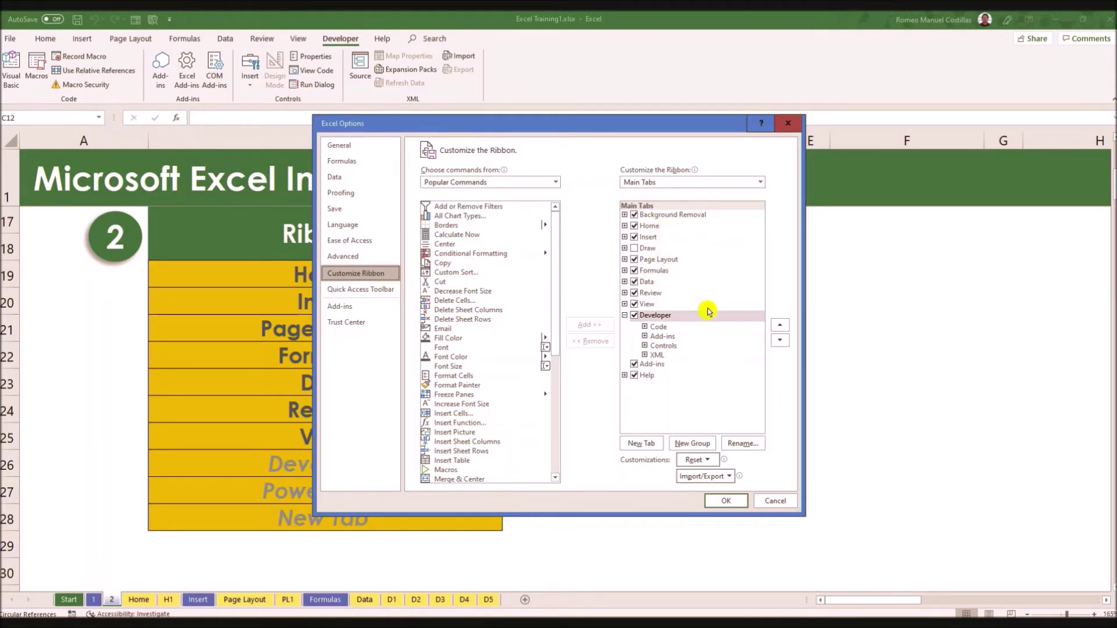
pyautogui.click(642, 444)
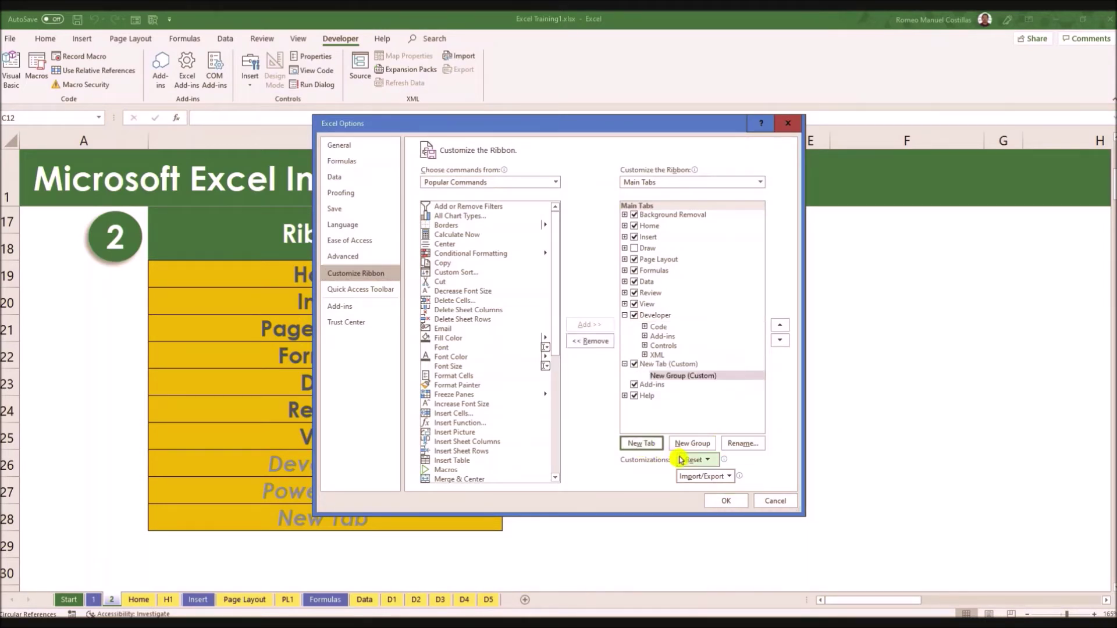
# Rename the new custom tab to My Favorites.
pyautogui.click(676, 364)
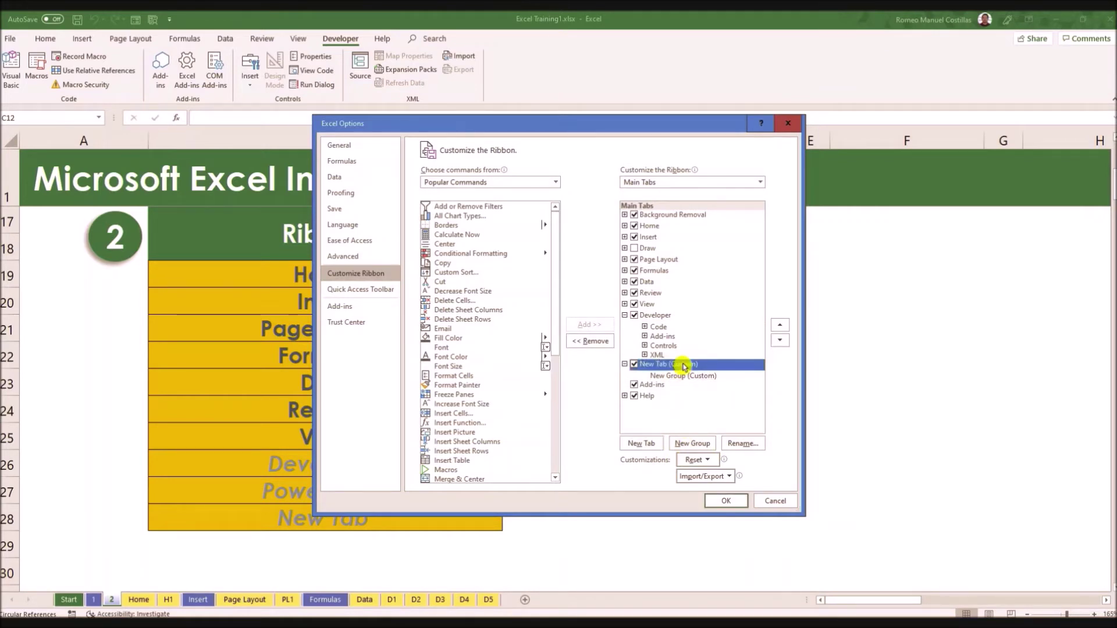
pyautogui.click(742, 445)
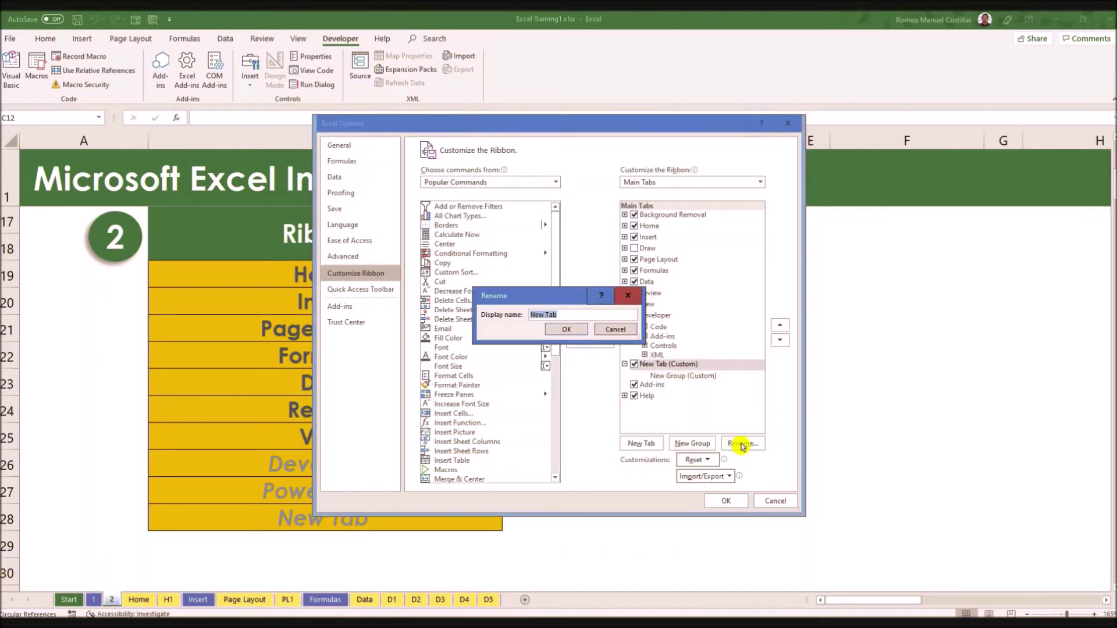
pyautogui.write('M')
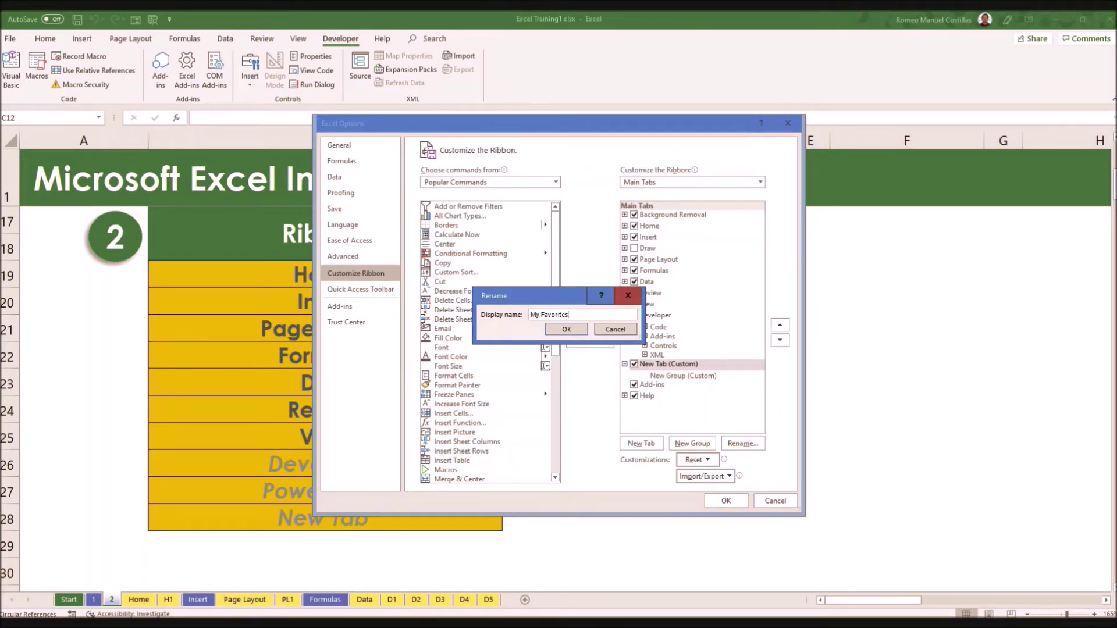
pyautogui.write('y Favorites')
pyautogui.click(568, 336)
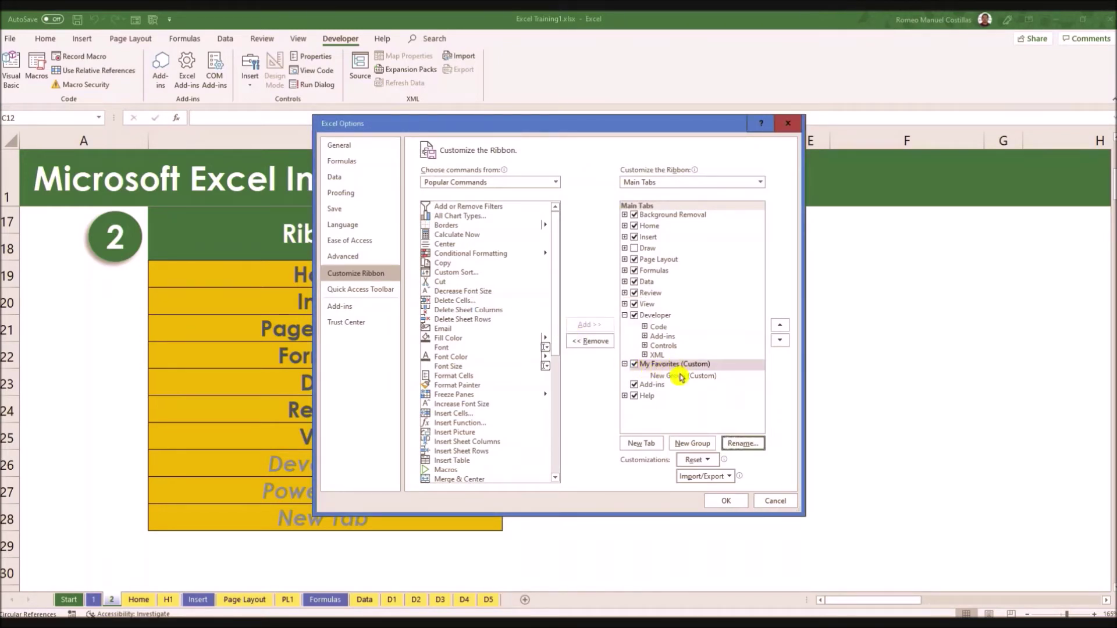
# Rename New Group (Custom) to Convert with the olive-green square symbol.
pyautogui.click(681, 377)
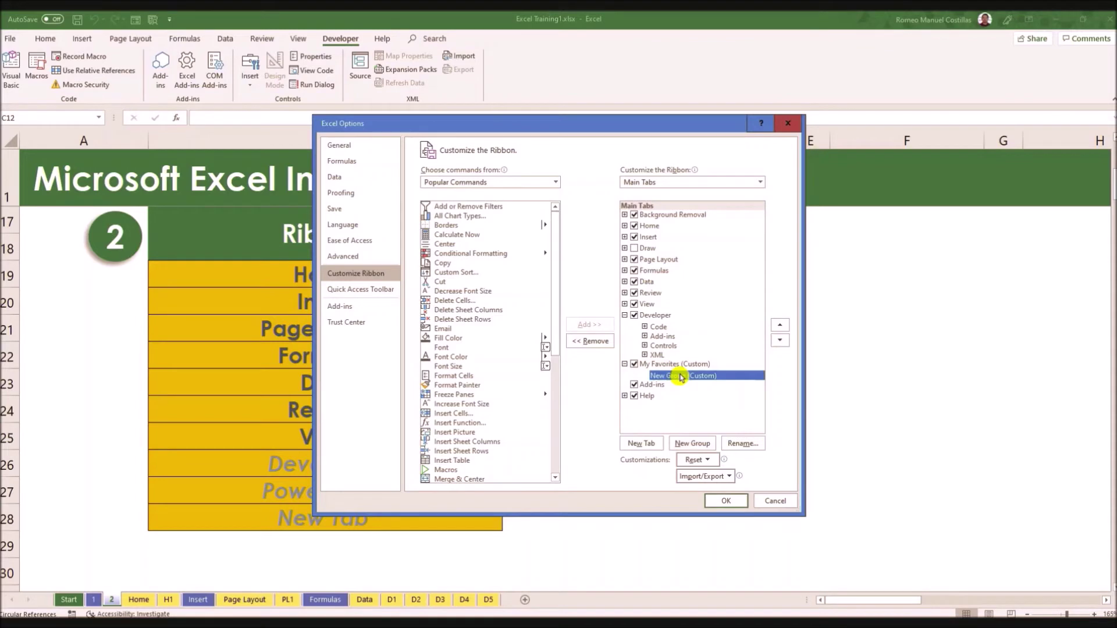
pyautogui.click(740, 446)
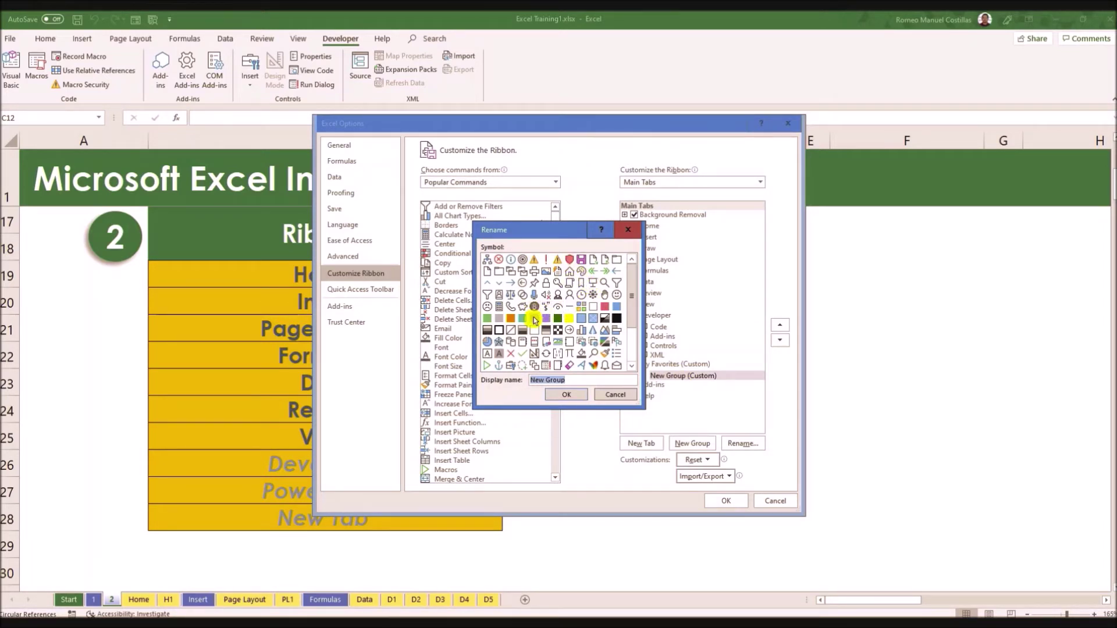
pyautogui.click(534, 318)
pyautogui.write('Convert')
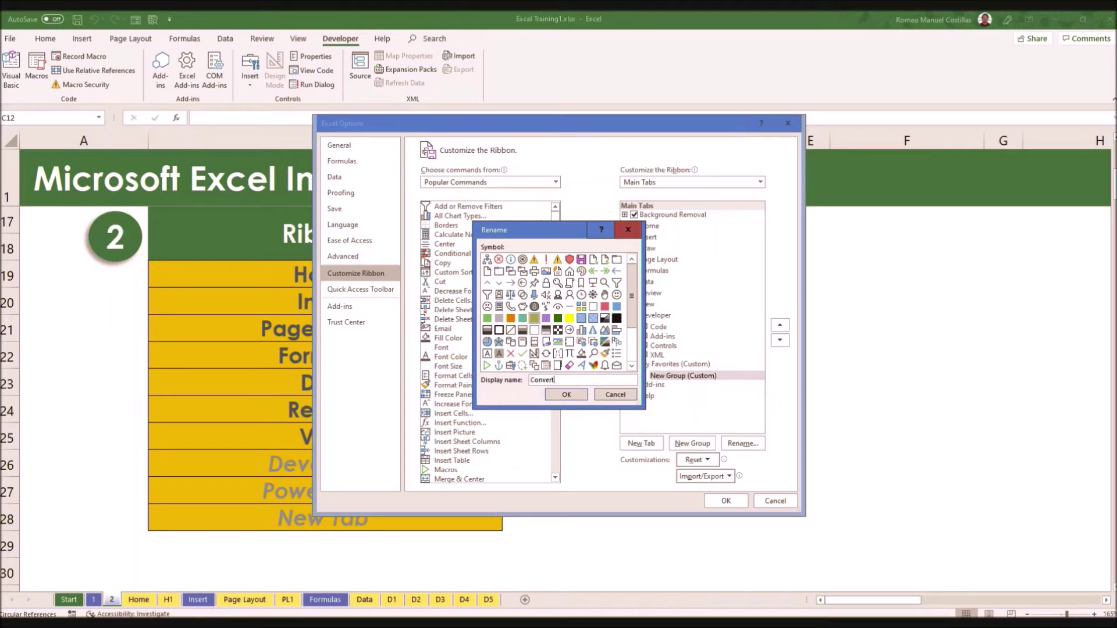
pyautogui.click(565, 398)
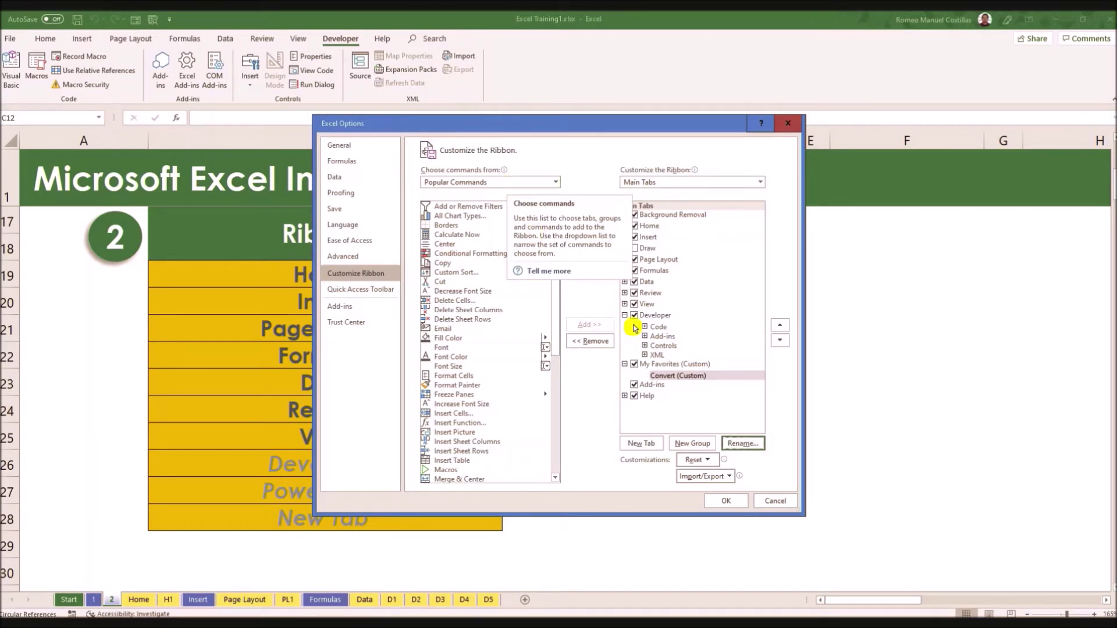
# Set Choose commands from to All Commands and scroll to the Convert commands.
pyautogui.click(500, 182)
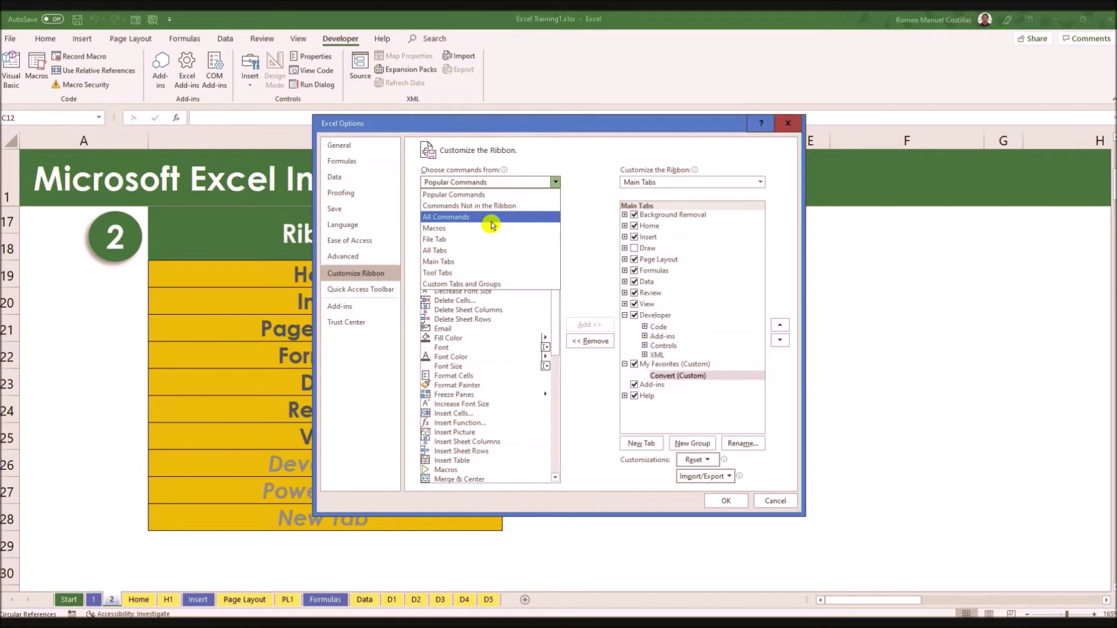
pyautogui.click(491, 225)
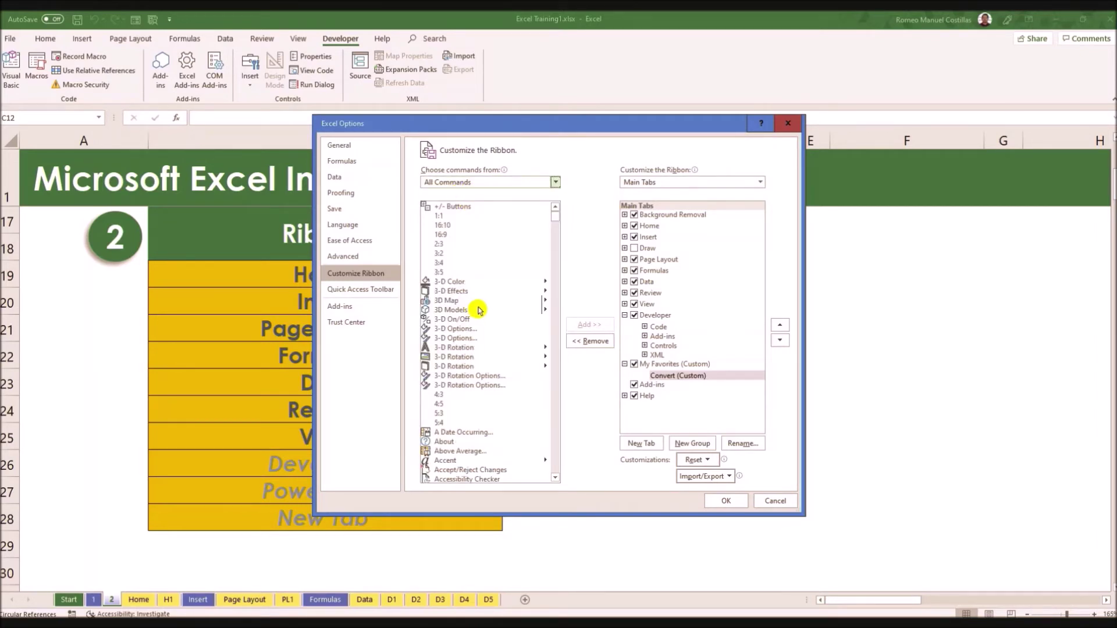
pyautogui.scroll(-10, 483, 309)
pyautogui.scroll(-15, 484, 309)
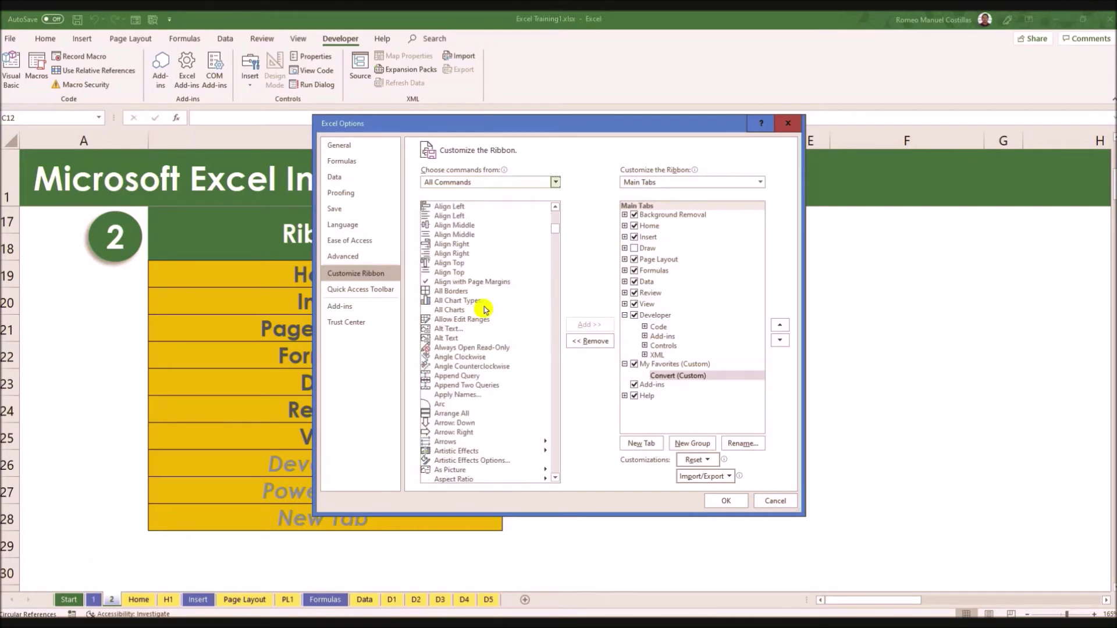
pyautogui.scroll(-20, 485, 310)
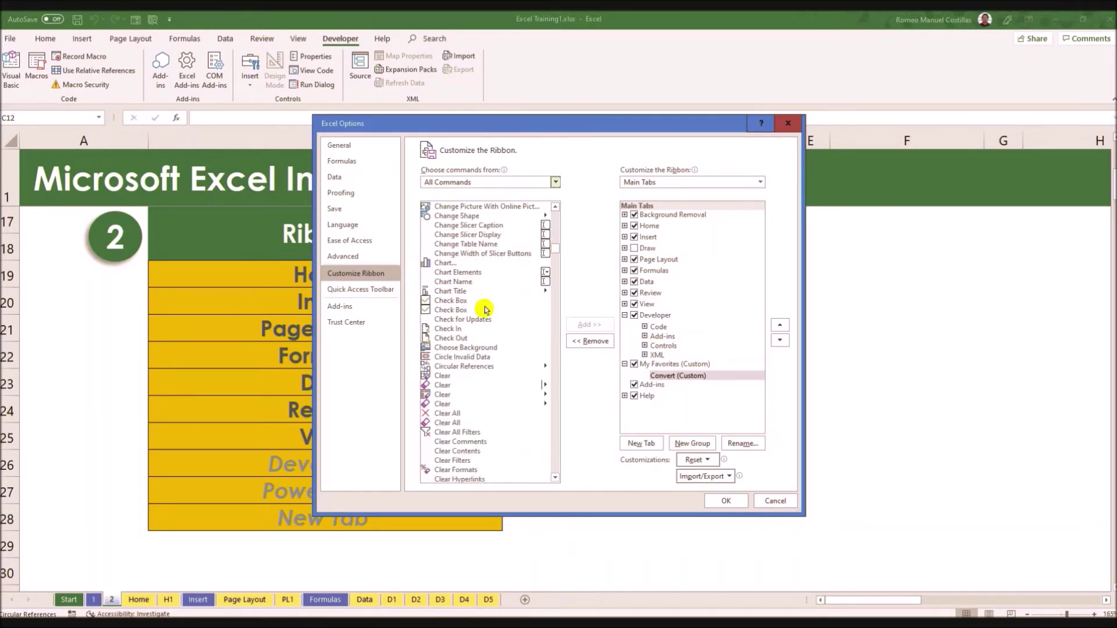
pyautogui.scroll(-6, 489, 315)
pyautogui.scroll(-4, 491, 320)
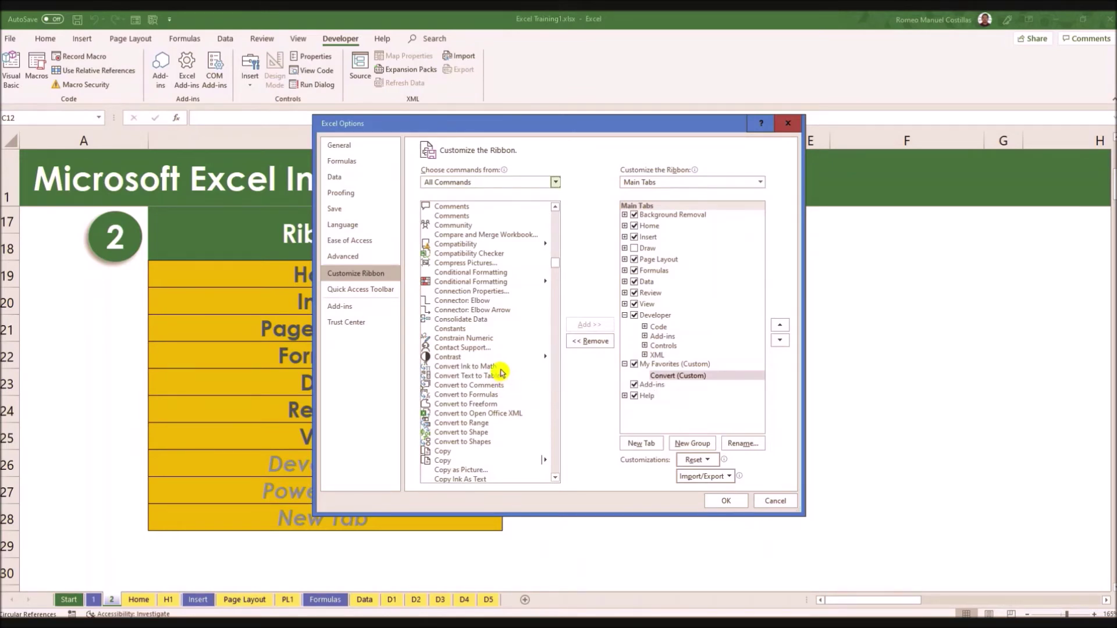
# Add Convert Ink to Math, Convert to Comments, Convert to Freeform and Convert to Range to Convert.
pyautogui.click(499, 368)
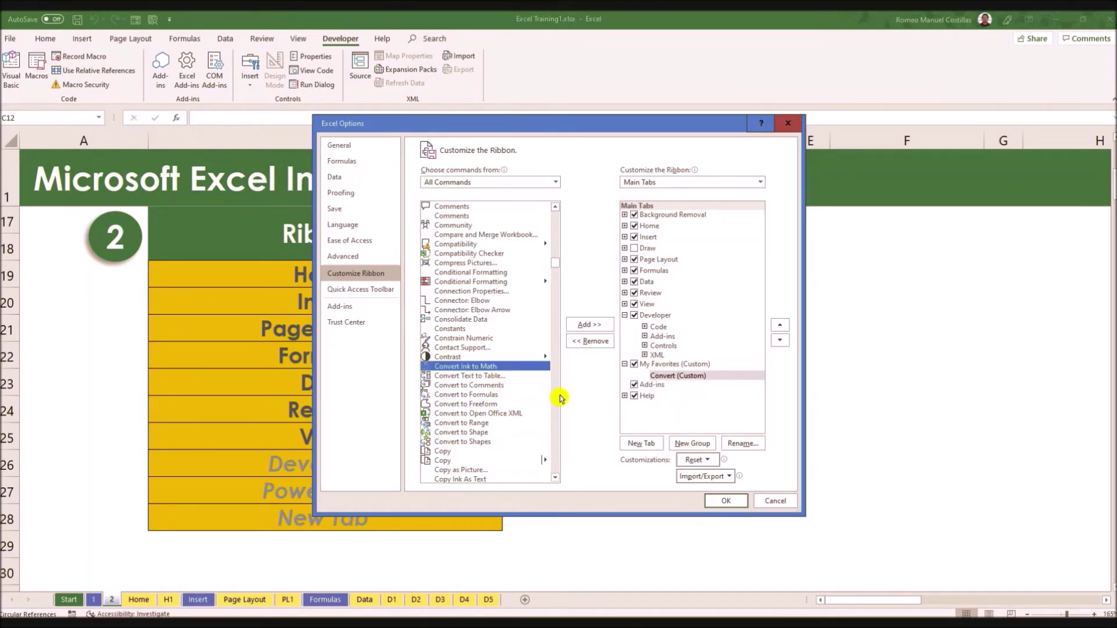
pyautogui.click(601, 333)
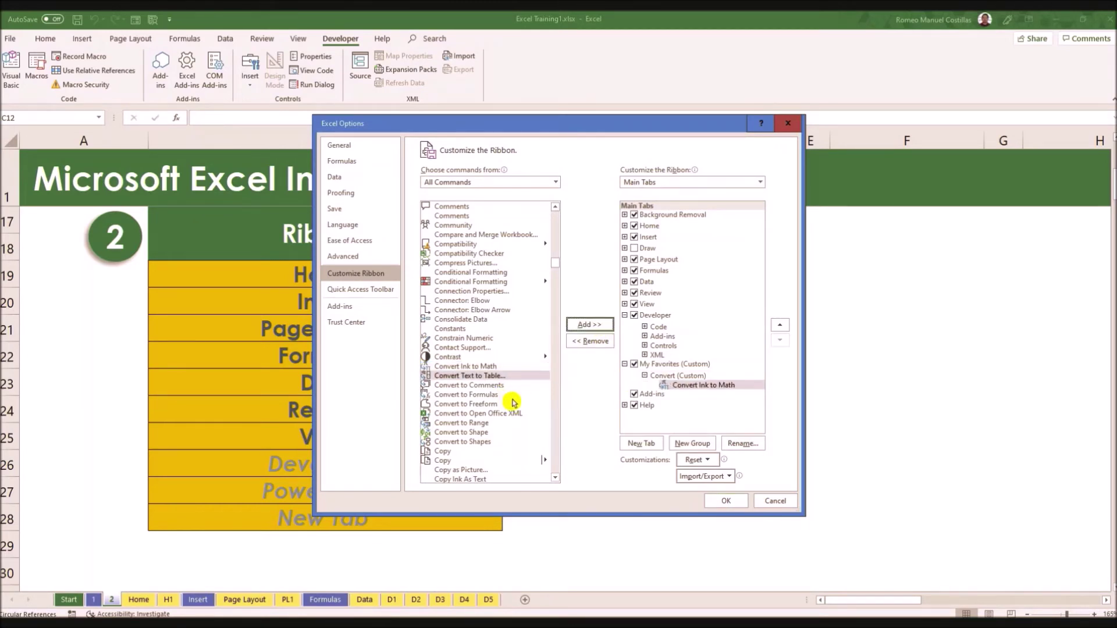
pyautogui.click(501, 385)
pyautogui.click(590, 324)
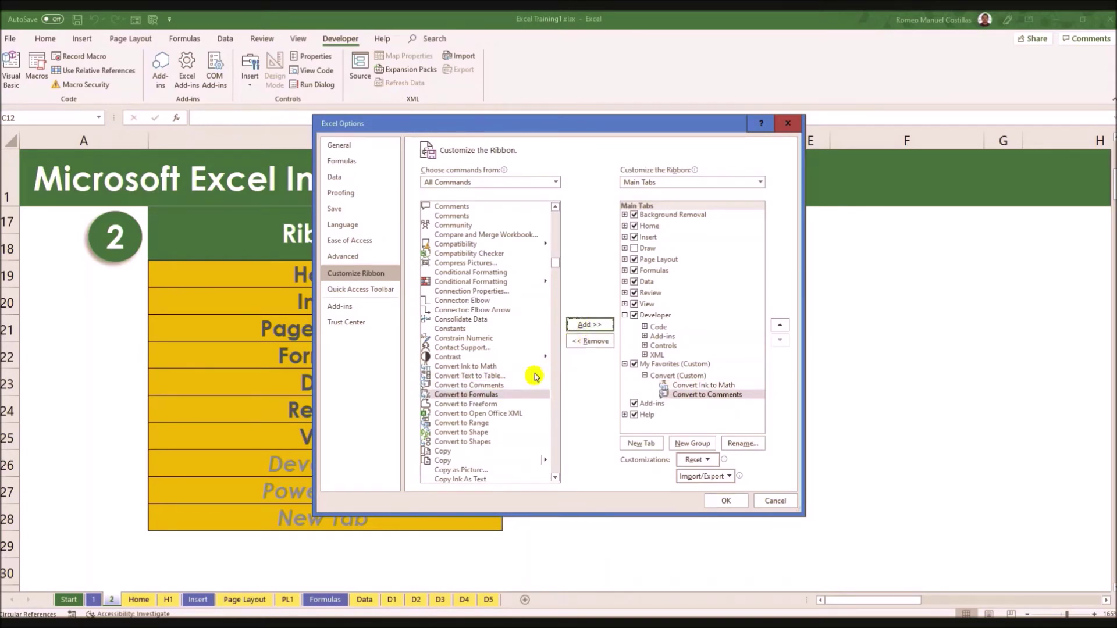
pyautogui.click(500, 404)
pyautogui.click(585, 326)
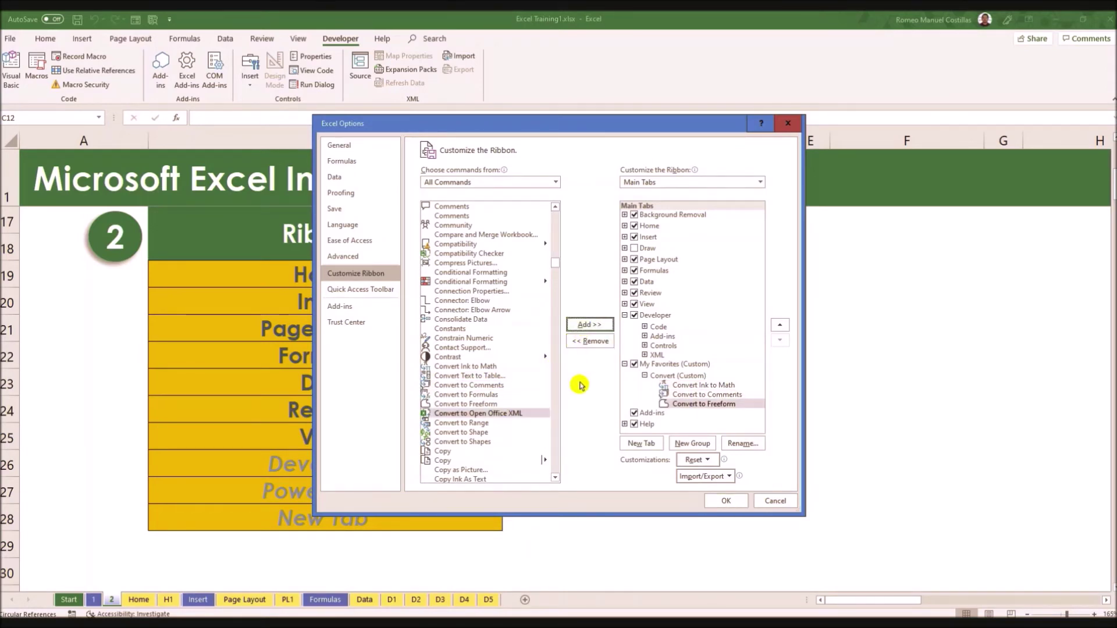
pyautogui.click(509, 424)
pyautogui.click(590, 324)
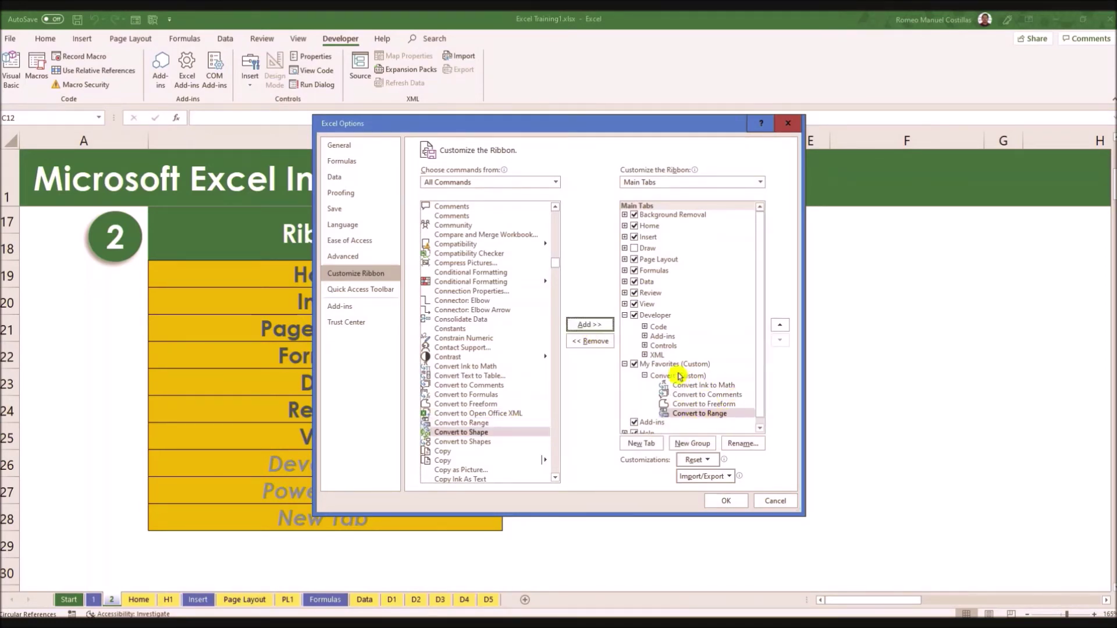
pyautogui.scroll(-1, 680, 376)
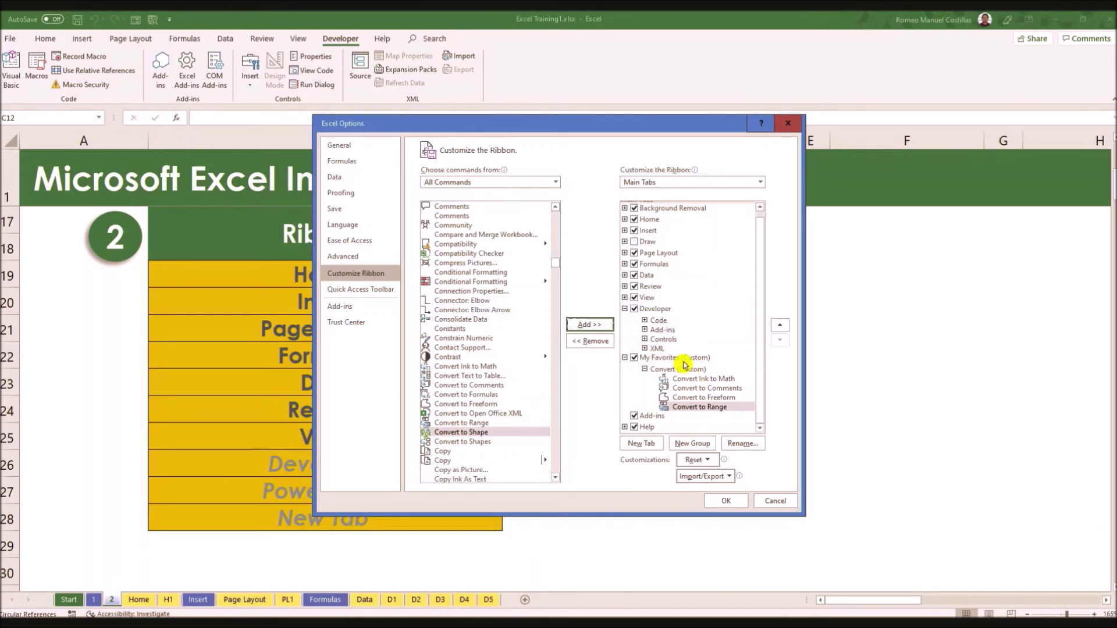
pyautogui.click(684, 359)
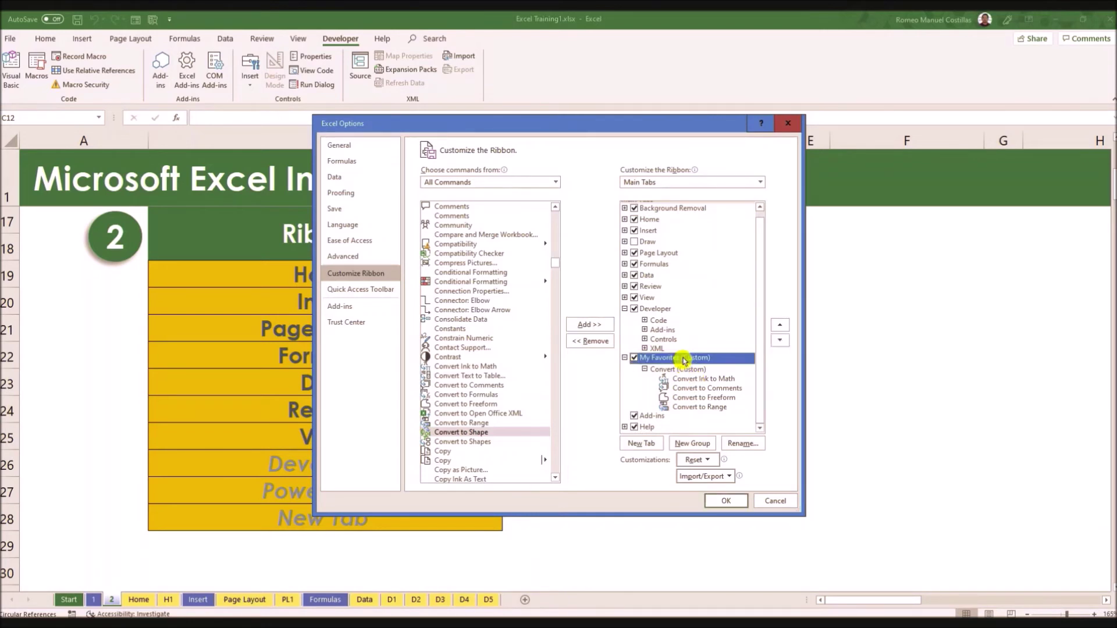
# Add a new My Favorites group, renamed Conditional Formatting with the light-blue square icon.
pyautogui.click(696, 445)
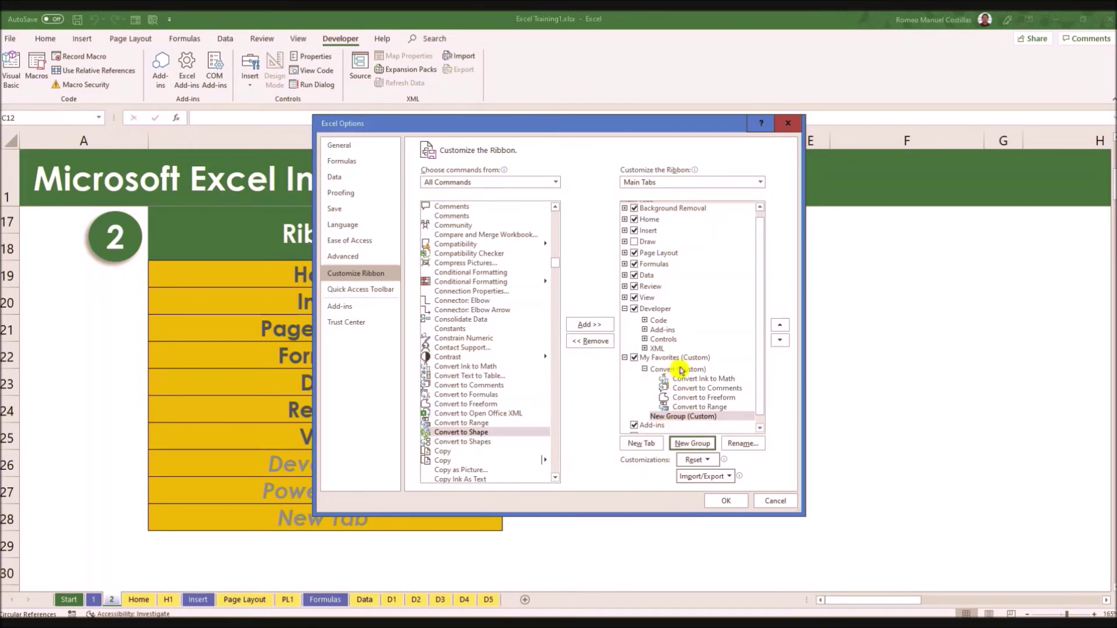
pyautogui.click(736, 445)
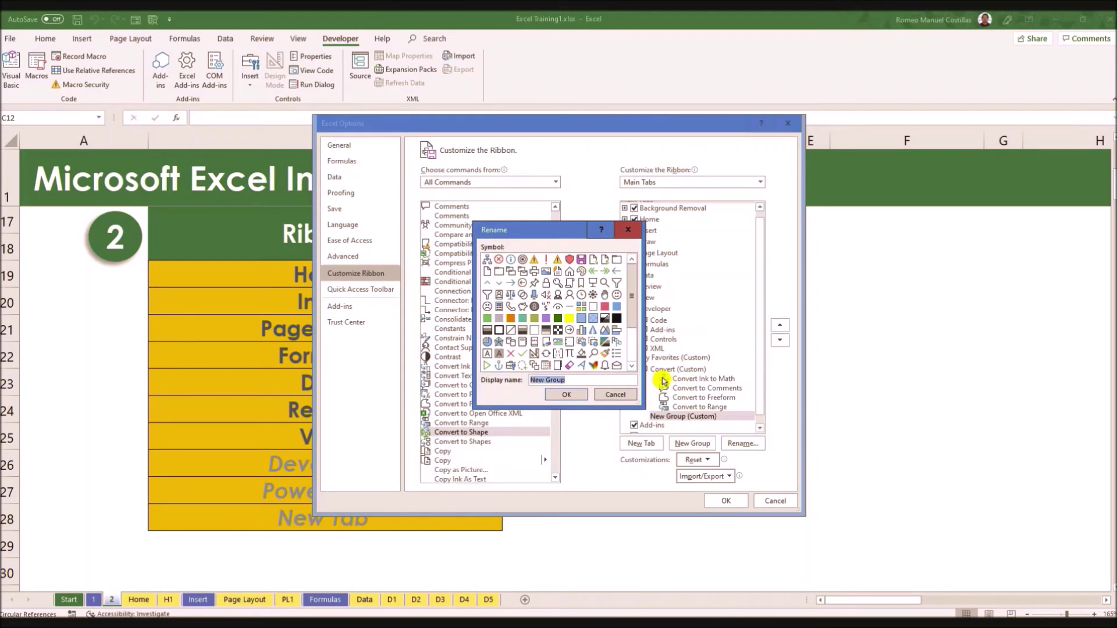
pyautogui.click(569, 261)
pyautogui.click(616, 307)
pyautogui.click(579, 380)
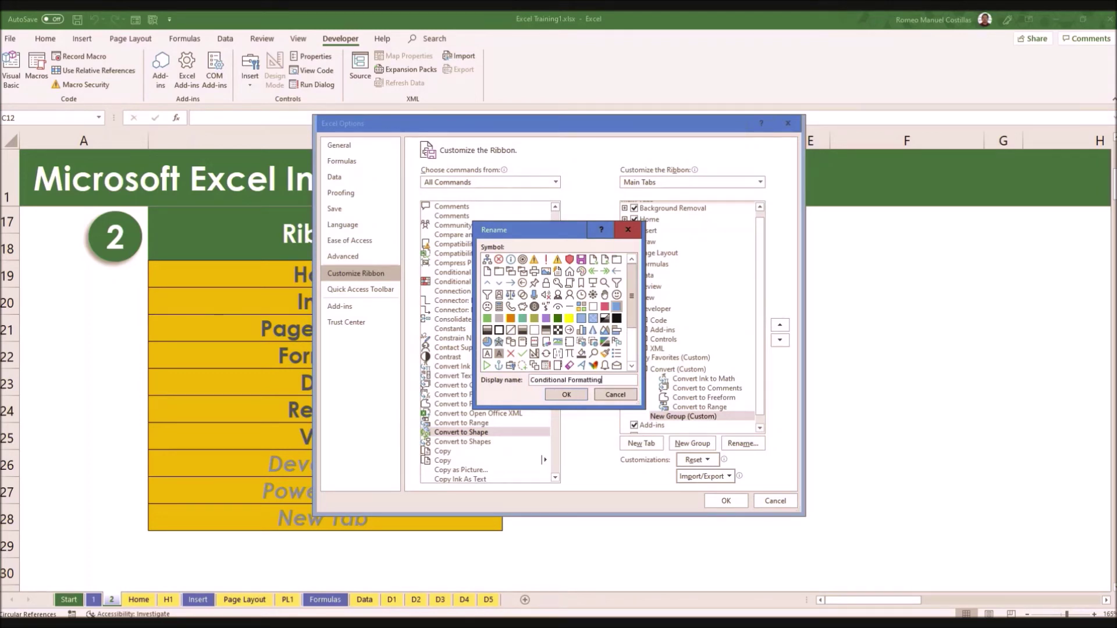
pyautogui.click(570, 397)
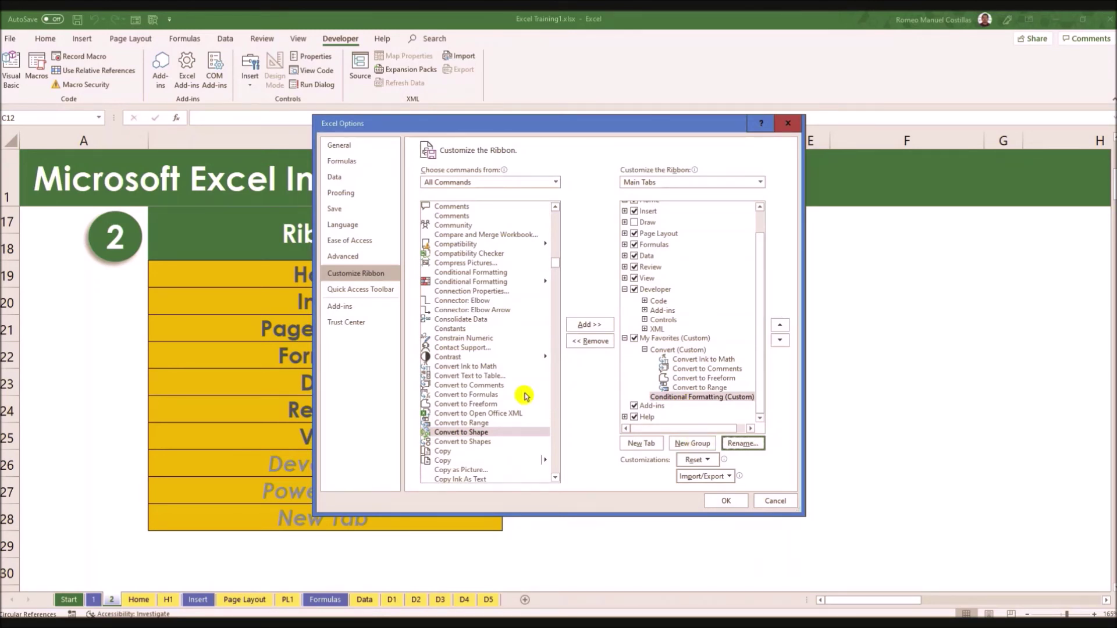
# Add both Conditional Formatting commands from All Commands into the Conditional Formatting (Custom) group.
pyautogui.scroll(-2, 525, 396)
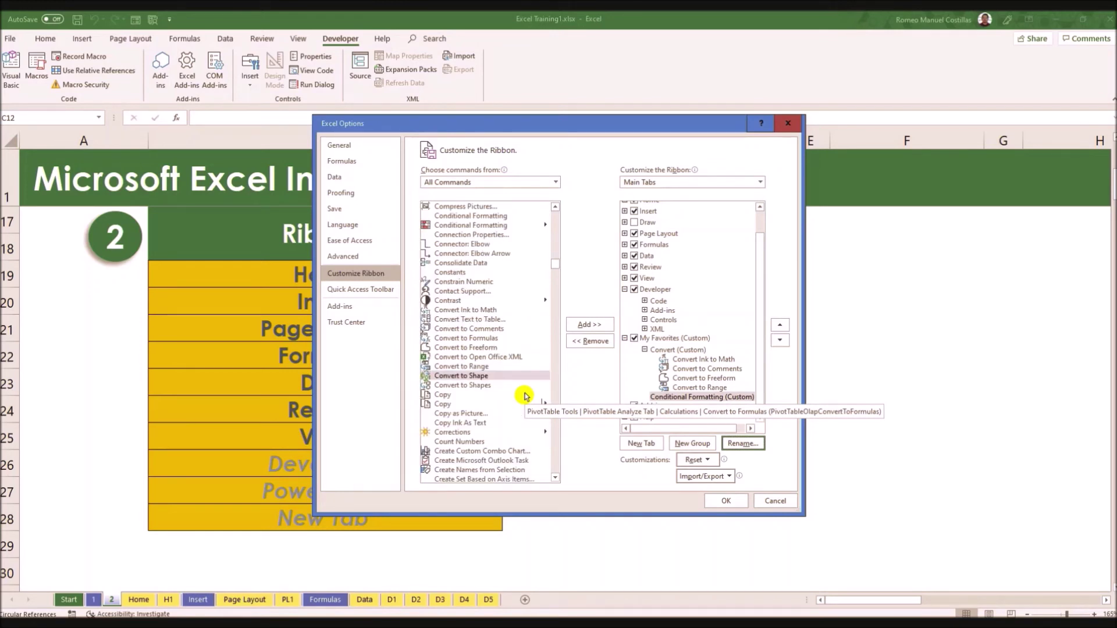
pyautogui.scroll(1, 524, 393)
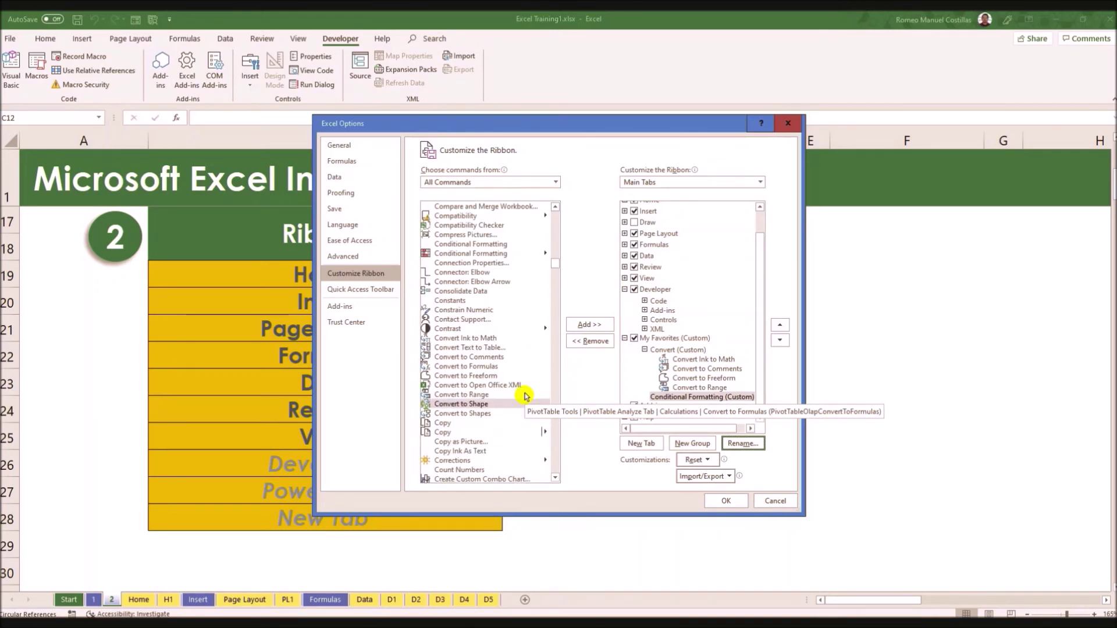
pyautogui.click(499, 252)
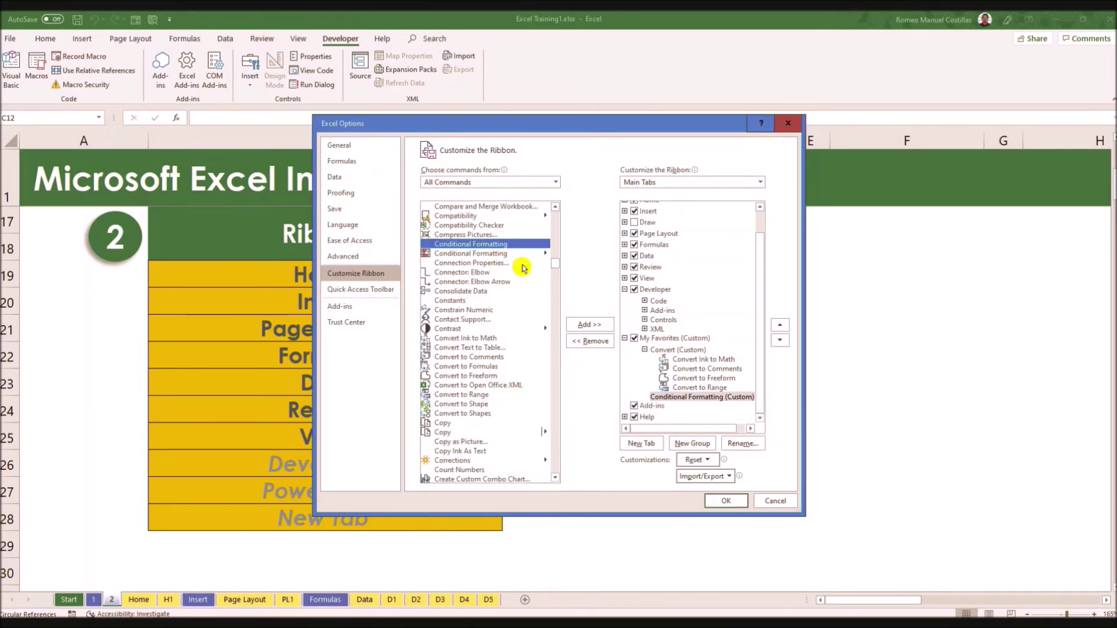
pyautogui.click(596, 325)
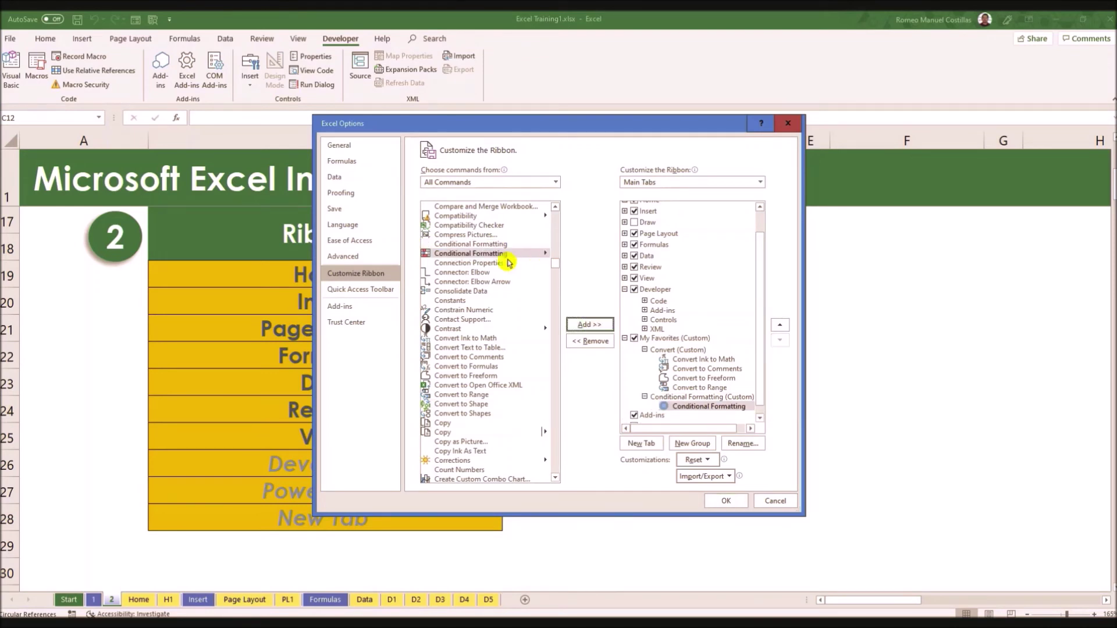
pyautogui.click(591, 326)
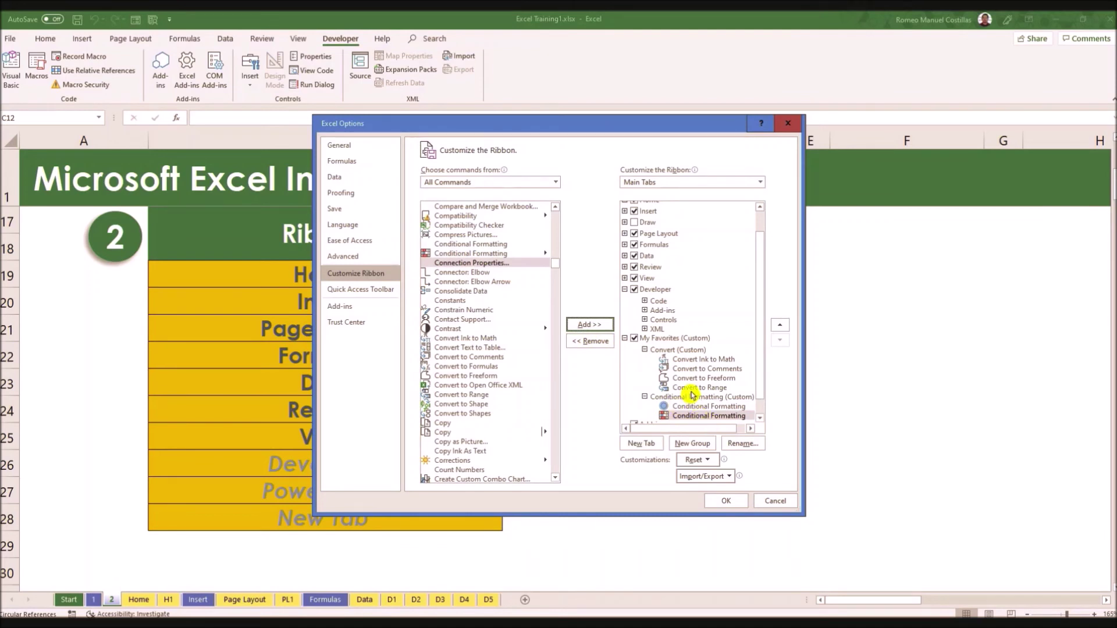
pyautogui.scroll(-1, 692, 401)
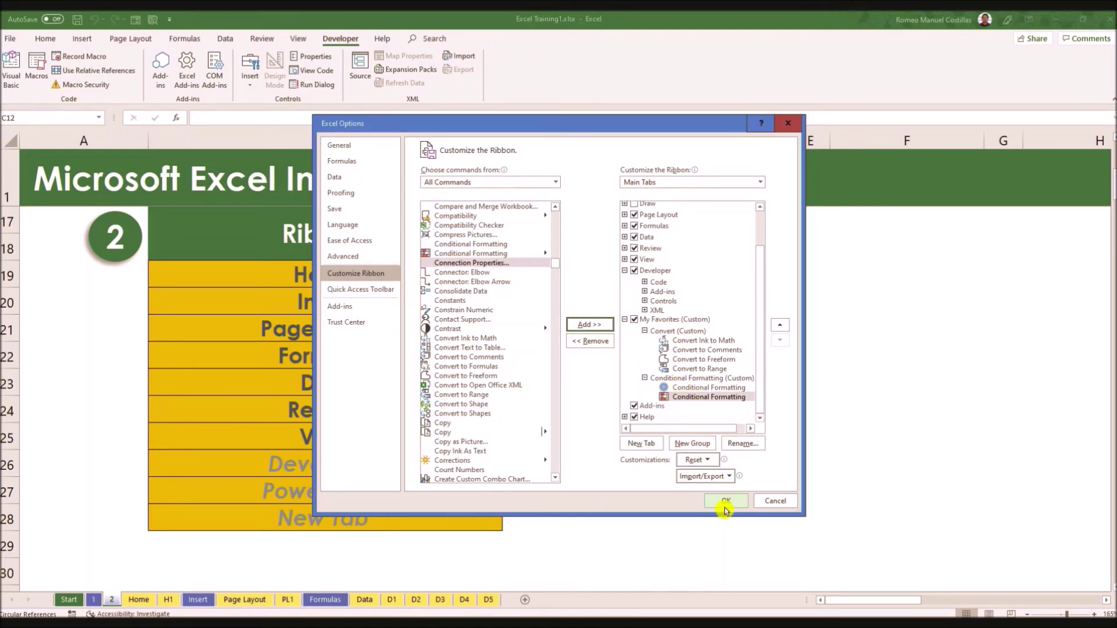
# Confirm the Excel Options changes and display the My Favorites tab with its Convert and Conditional Formatting groups.
pyautogui.click(726, 501)
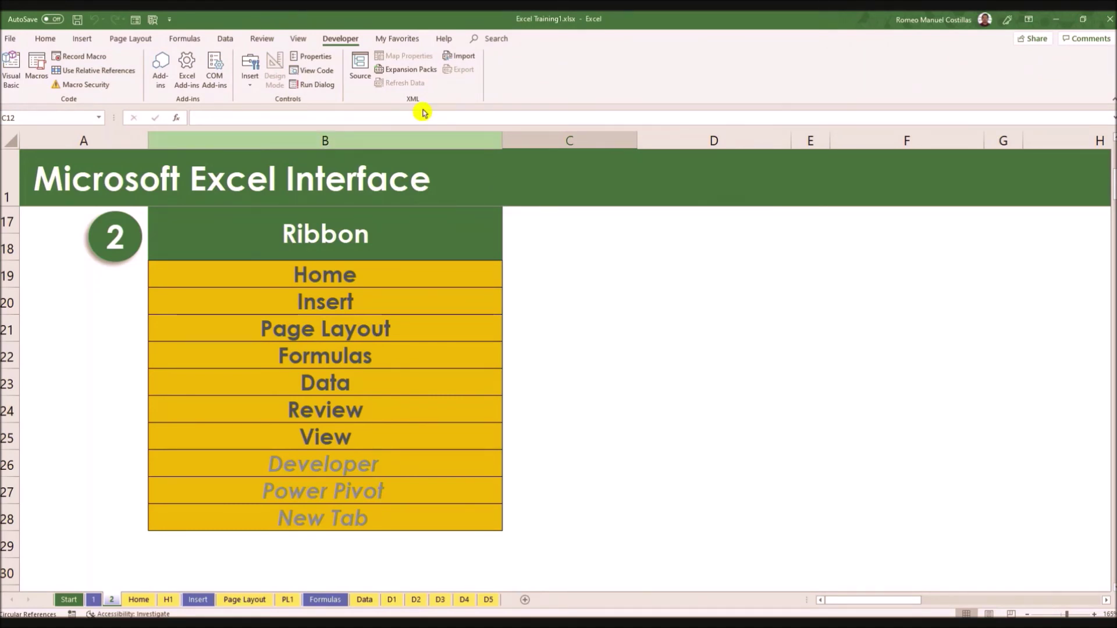
pyautogui.click(395, 39)
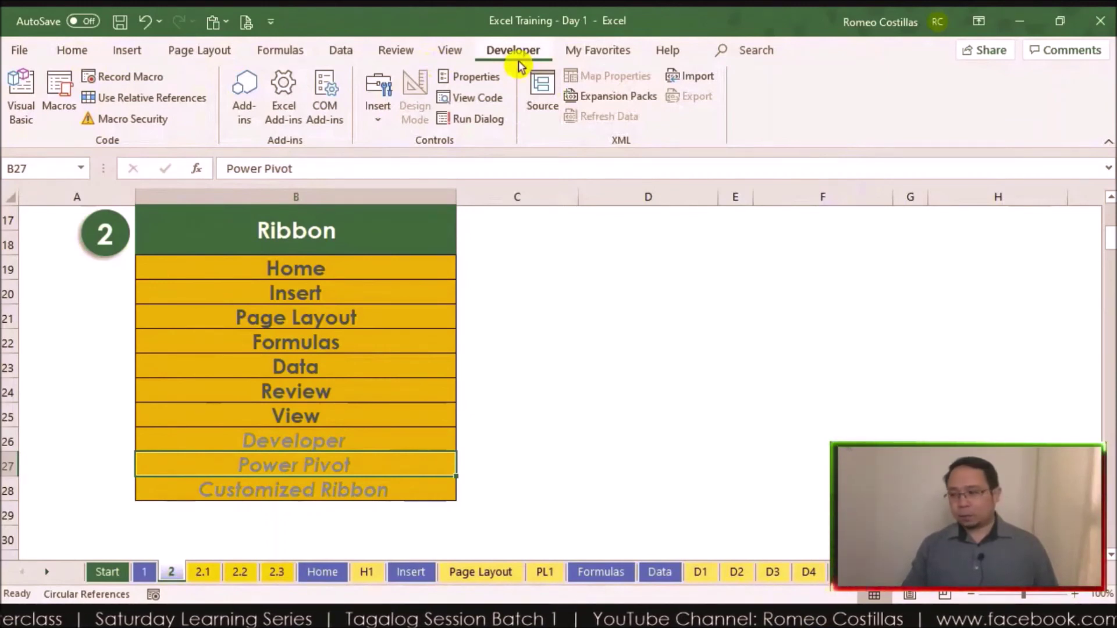
pyautogui.click(595, 61)
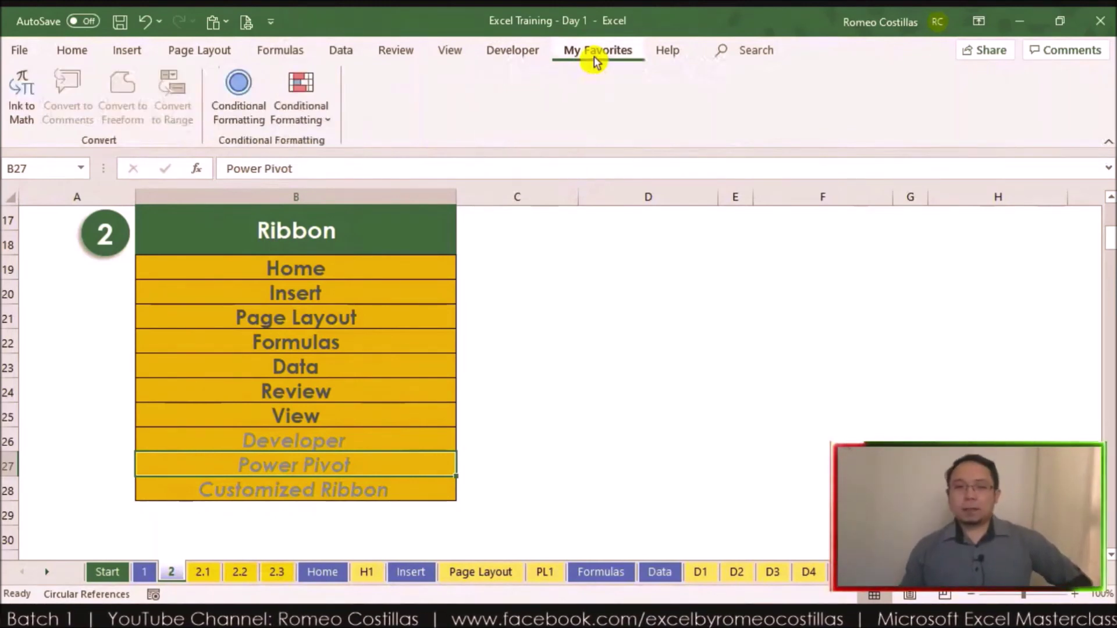